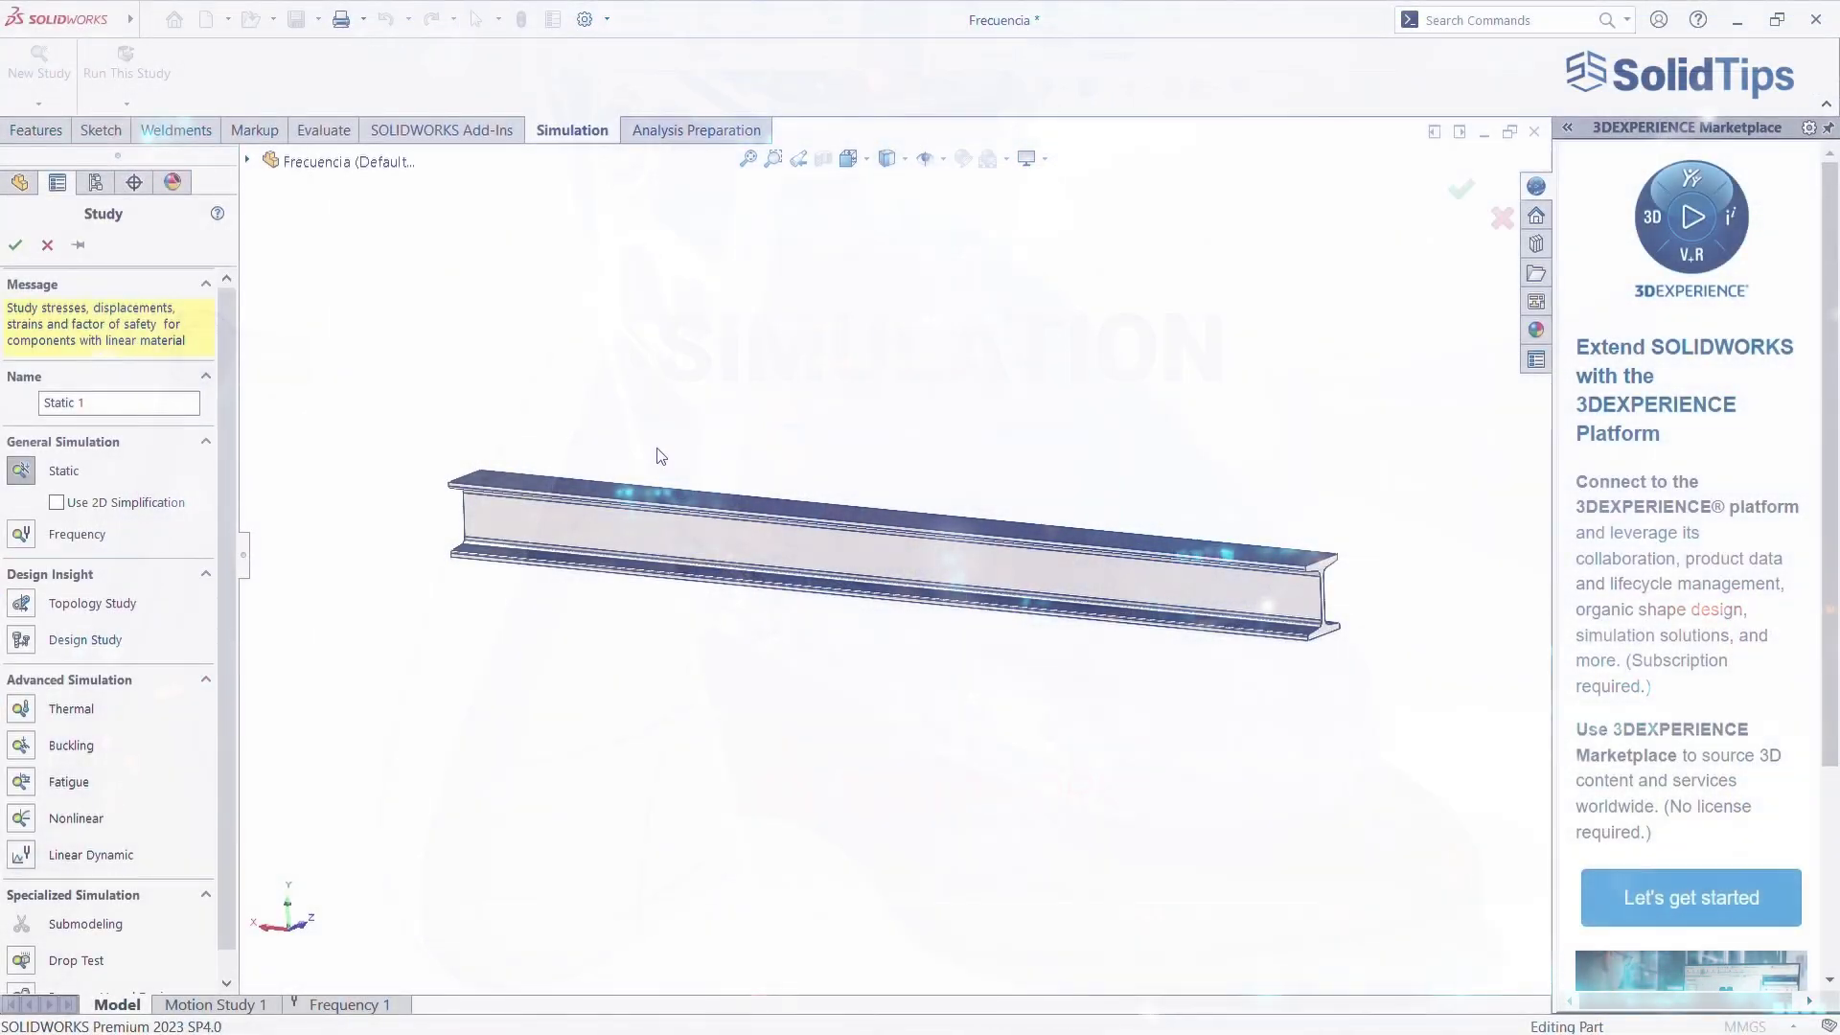
Scroll down the study type list to bring the Frequency option into view
scroll(108, 747, "down", 1)
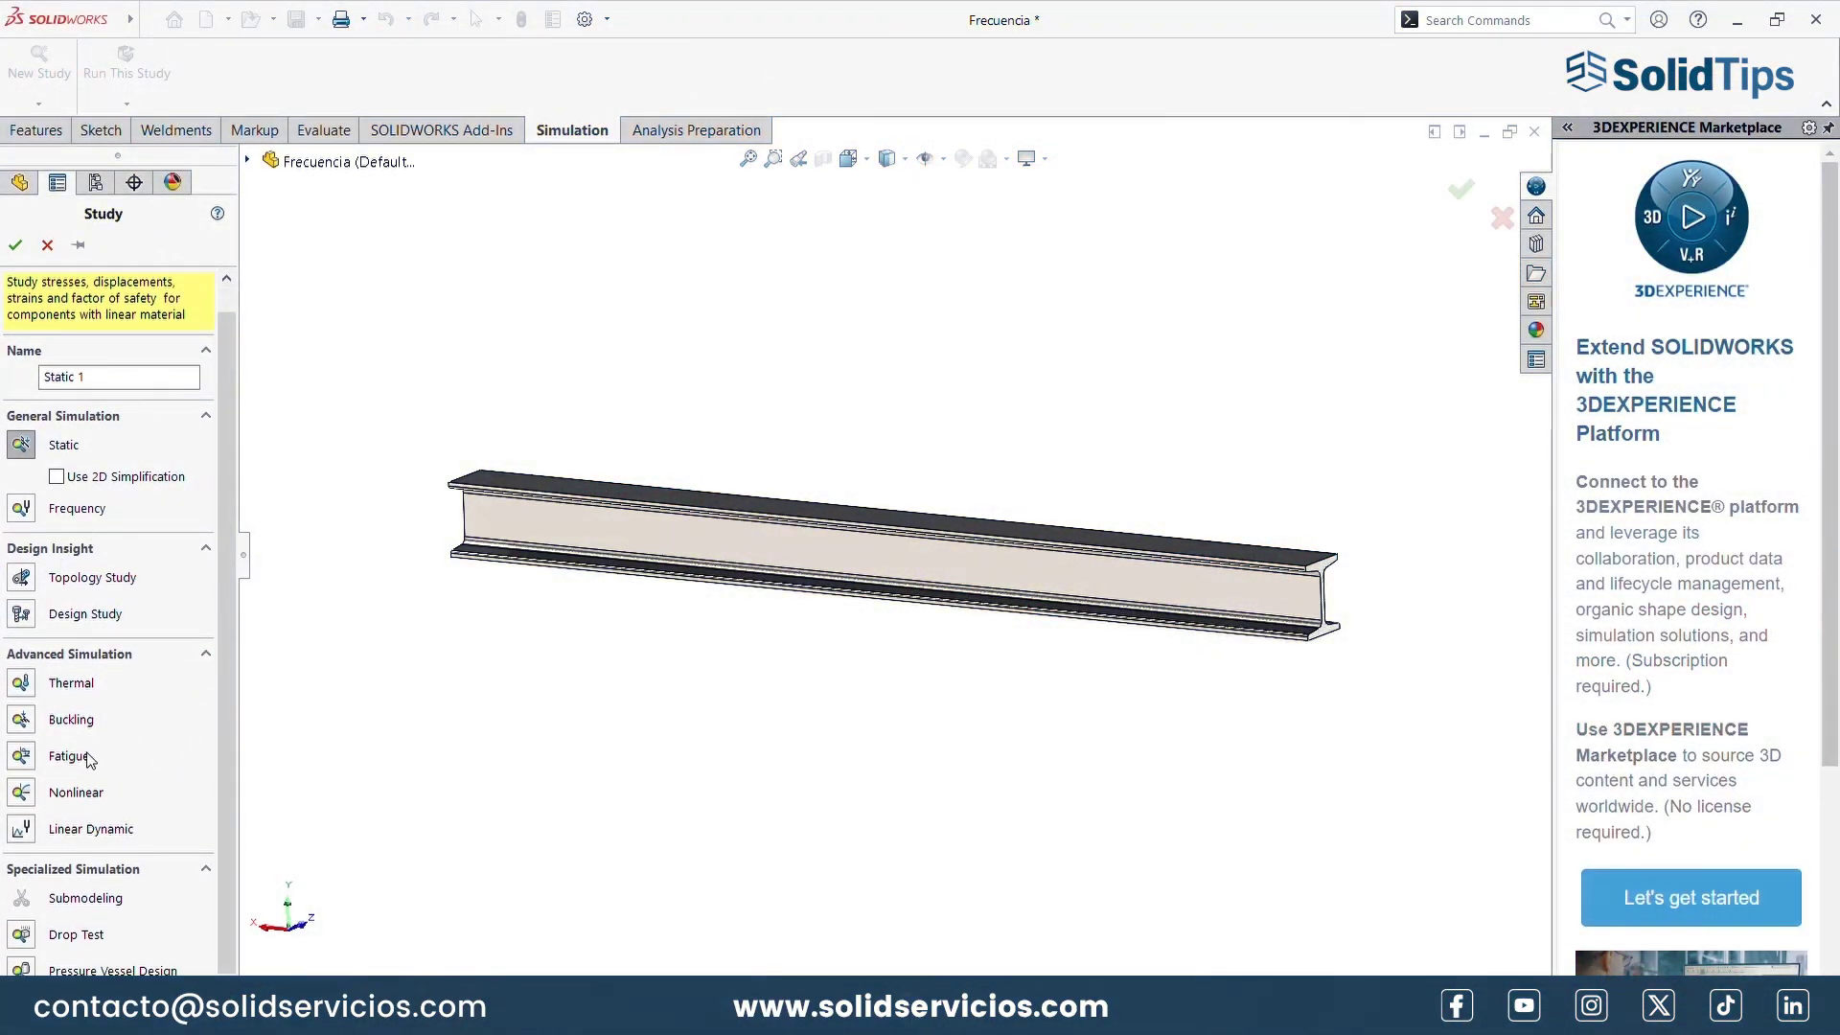
Create Frequency 2 and expand the cut list to highlight the Cast Carbon Steel beam body
left_click(21, 505)
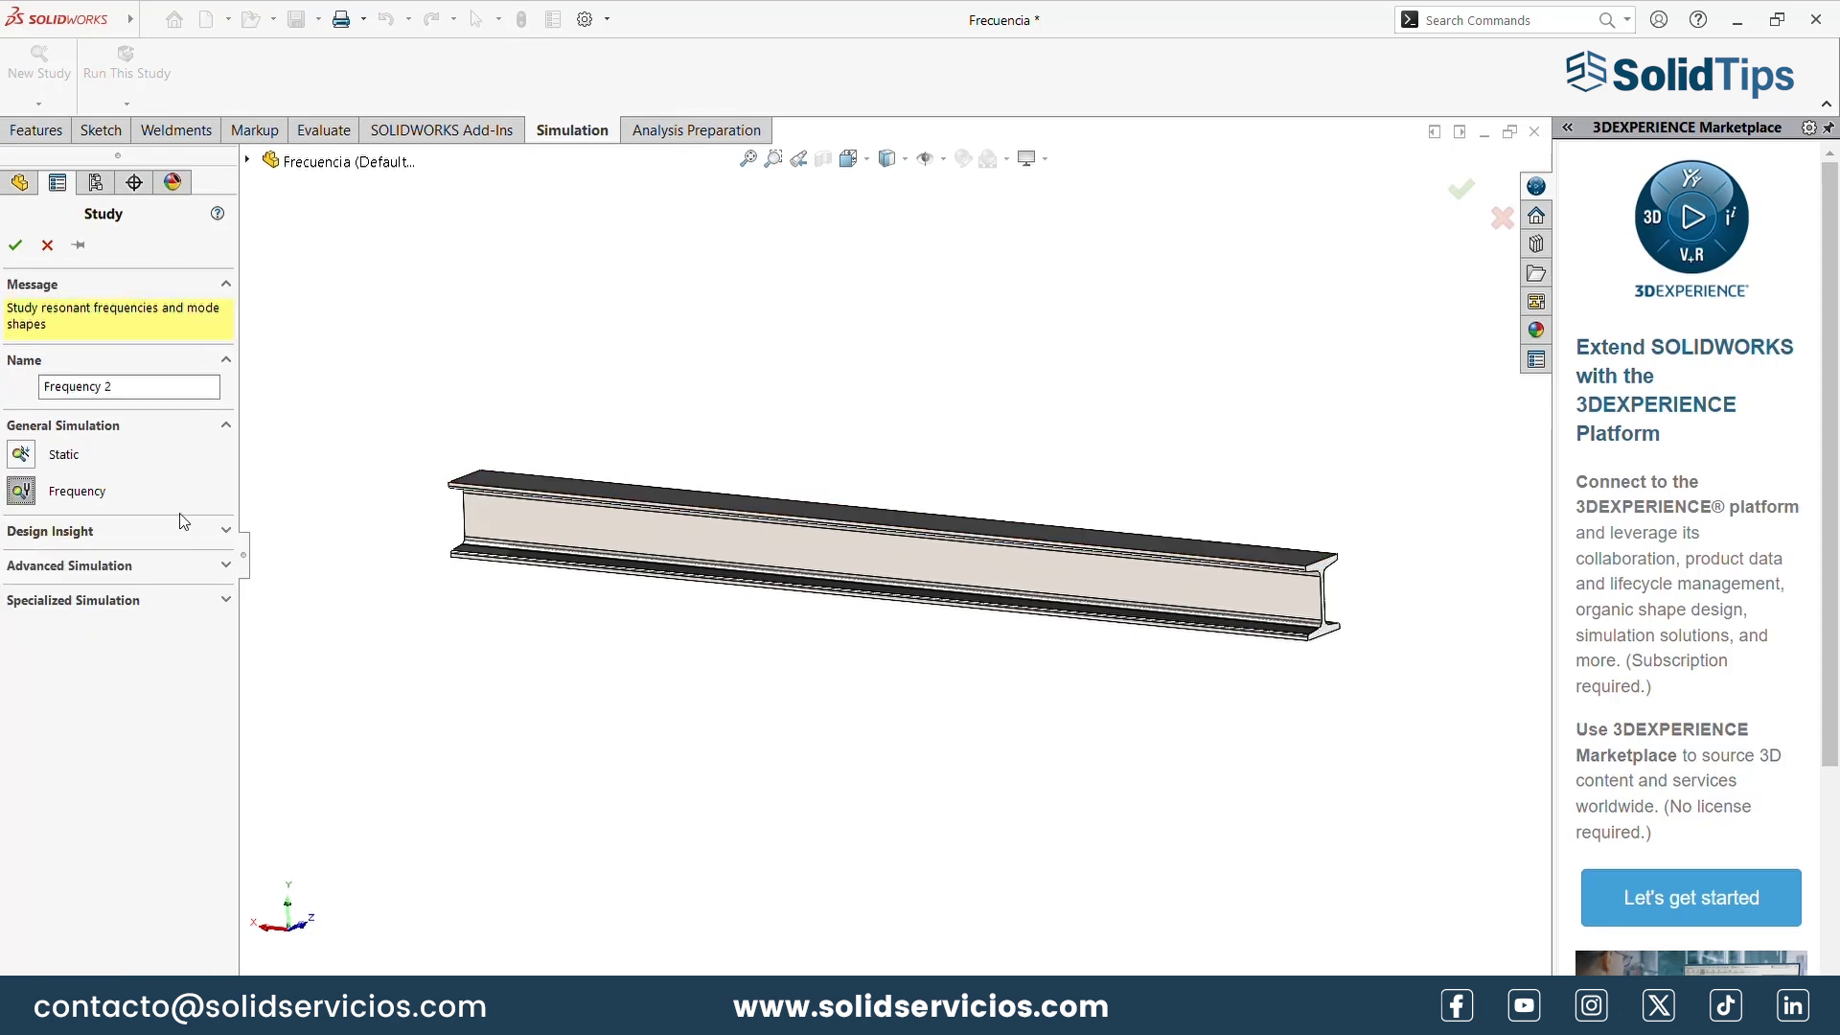
left_click(15, 245)
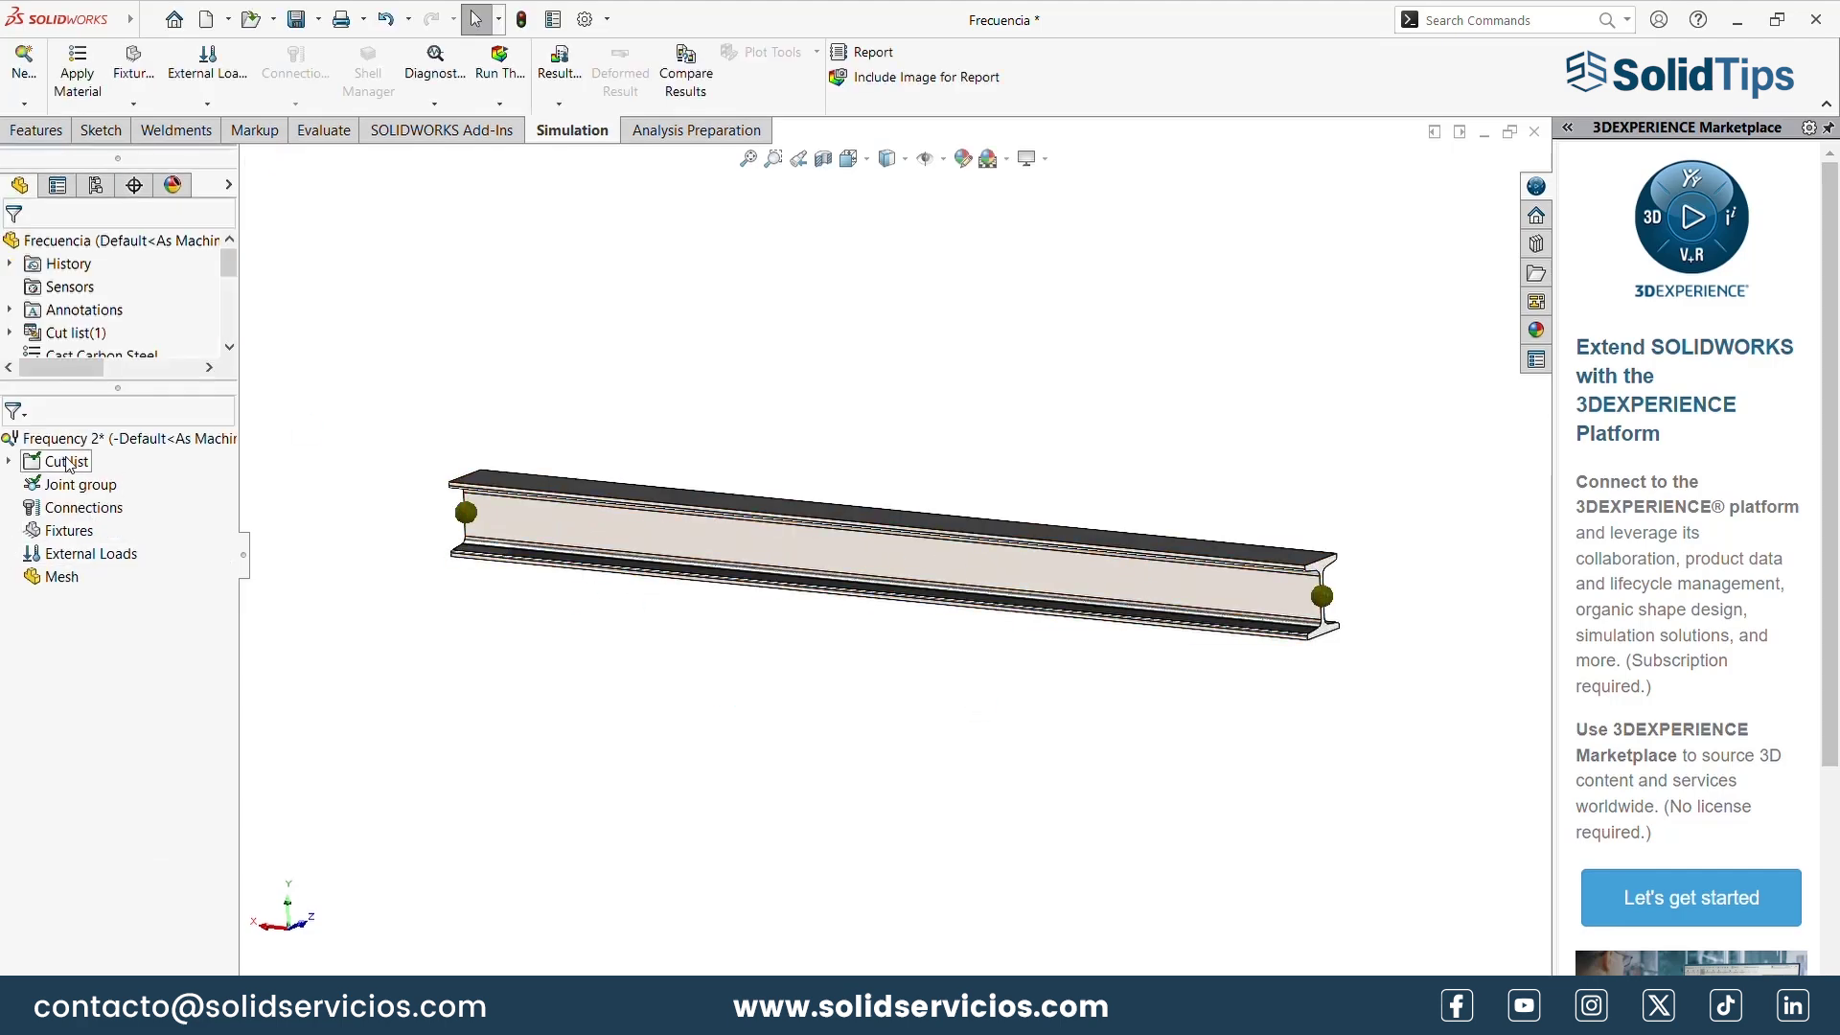
left_click(10, 461)
left_click(29, 484)
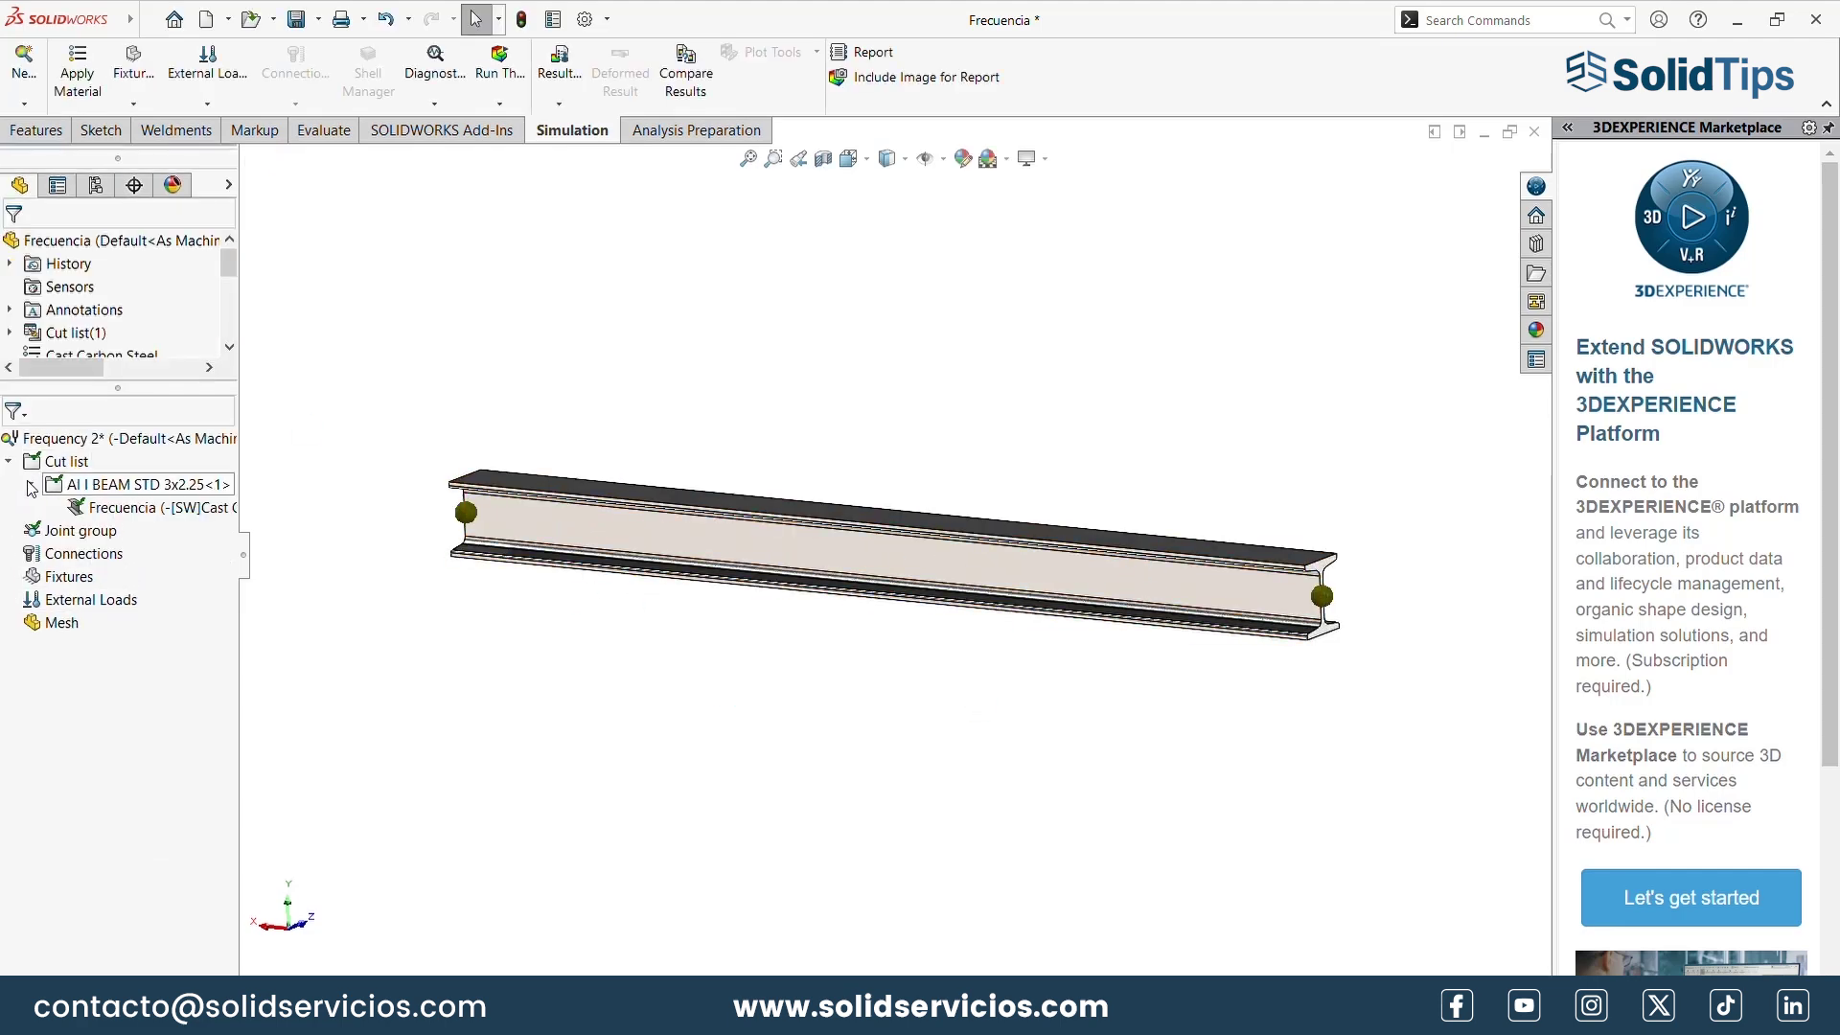
left_click(134, 508)
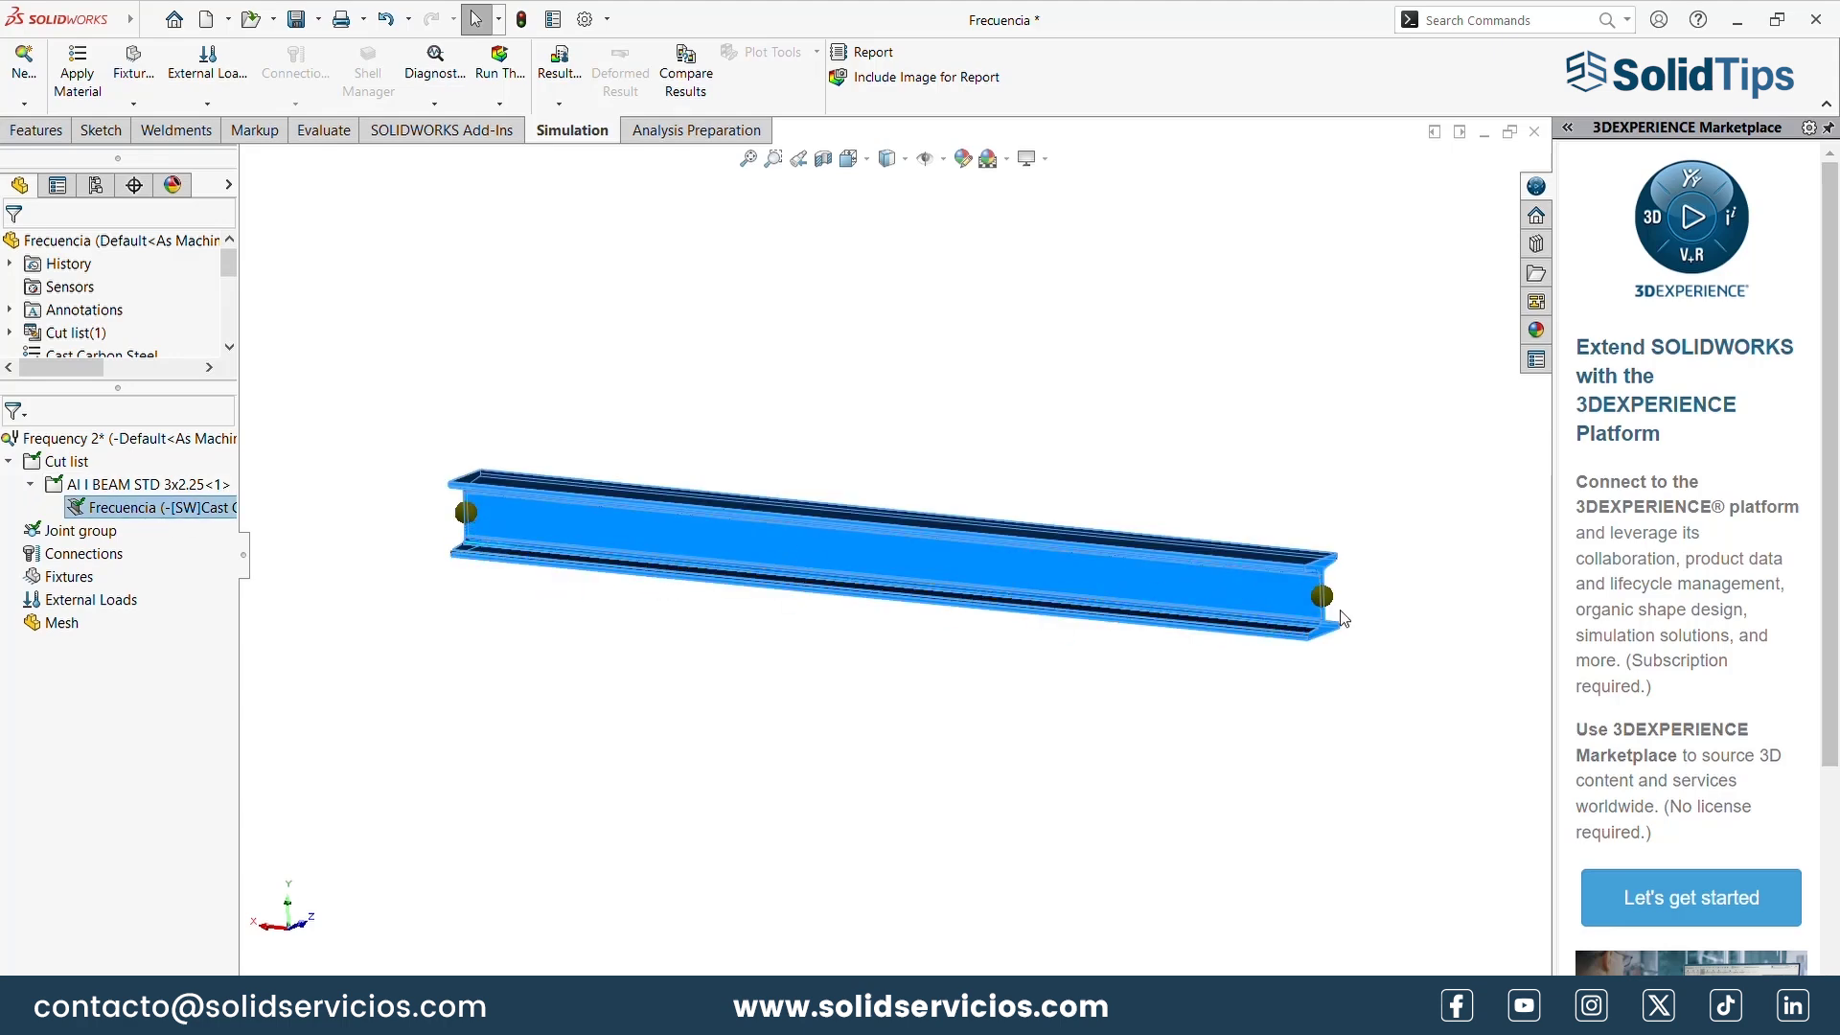
Clear the selection and orbit the beam to a flatter side view
left_click(1104, 756)
mouse_move(731, 538)
middle_mouse_down()
mouse_move(618, 573)
mouse_move(1246, 535)
middle_mouse_up()
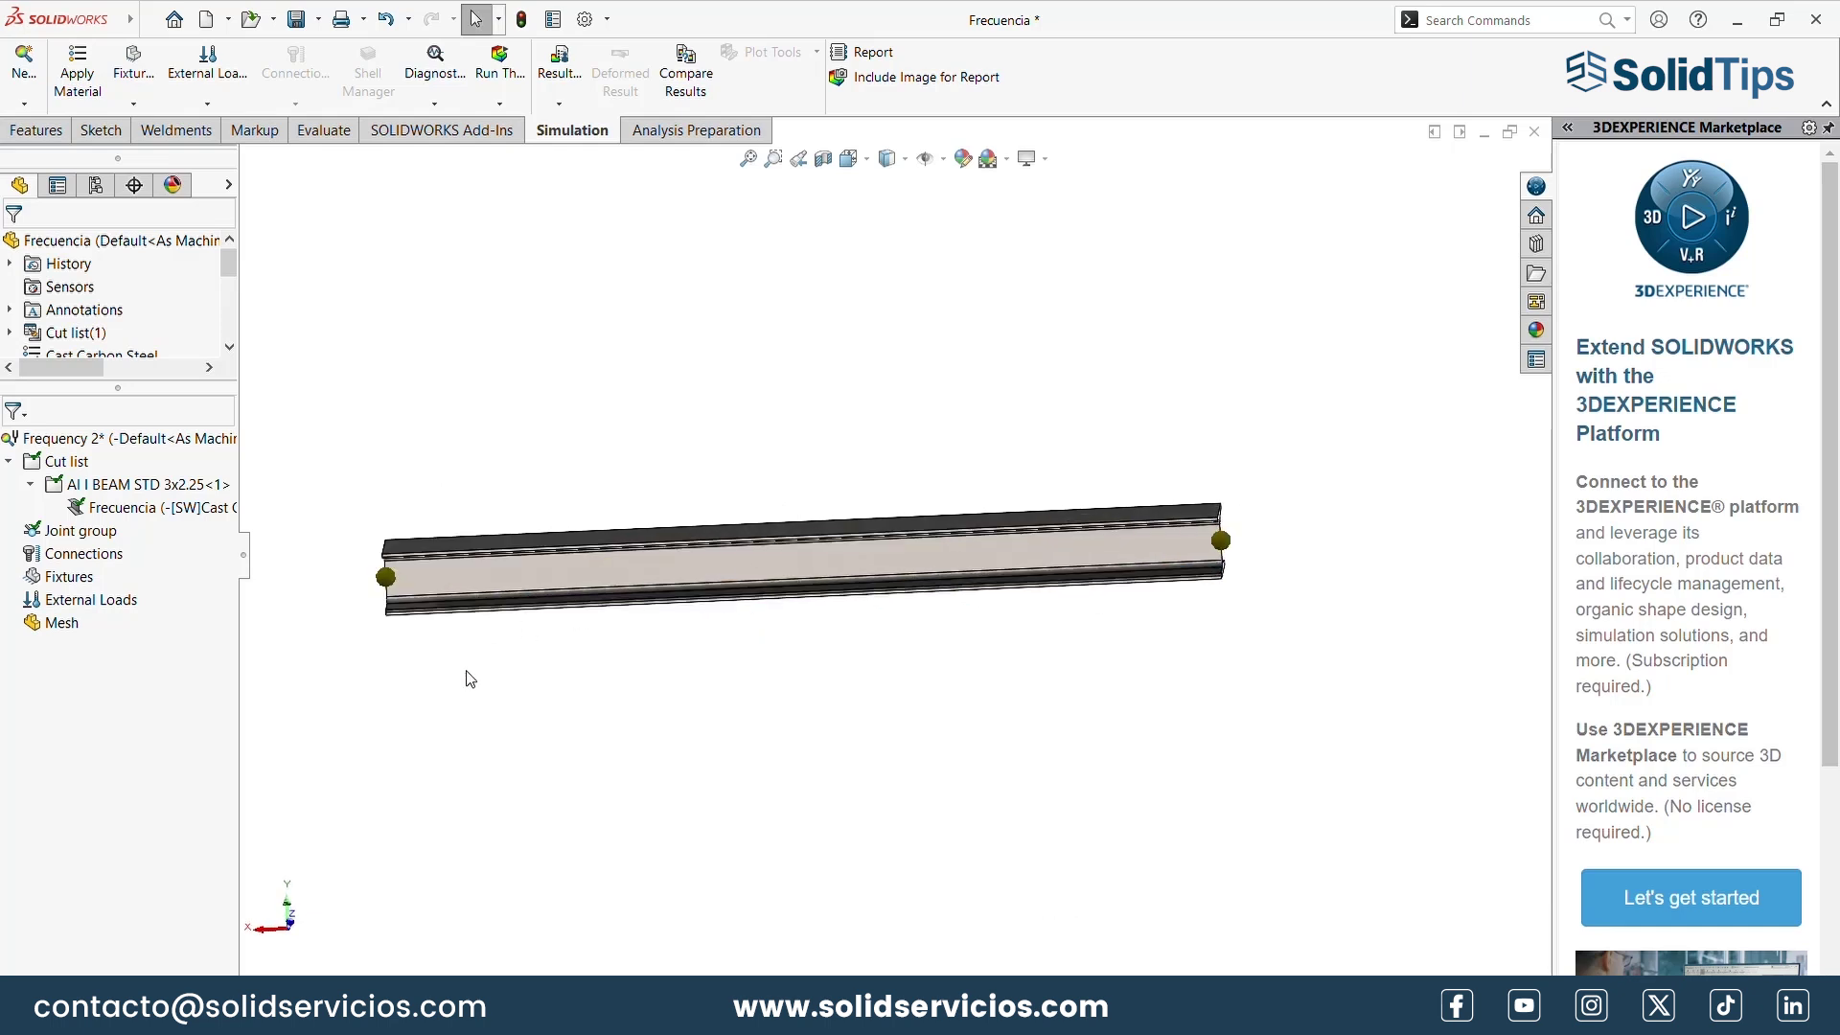
middle_click_drag(469, 676, 498, 673)
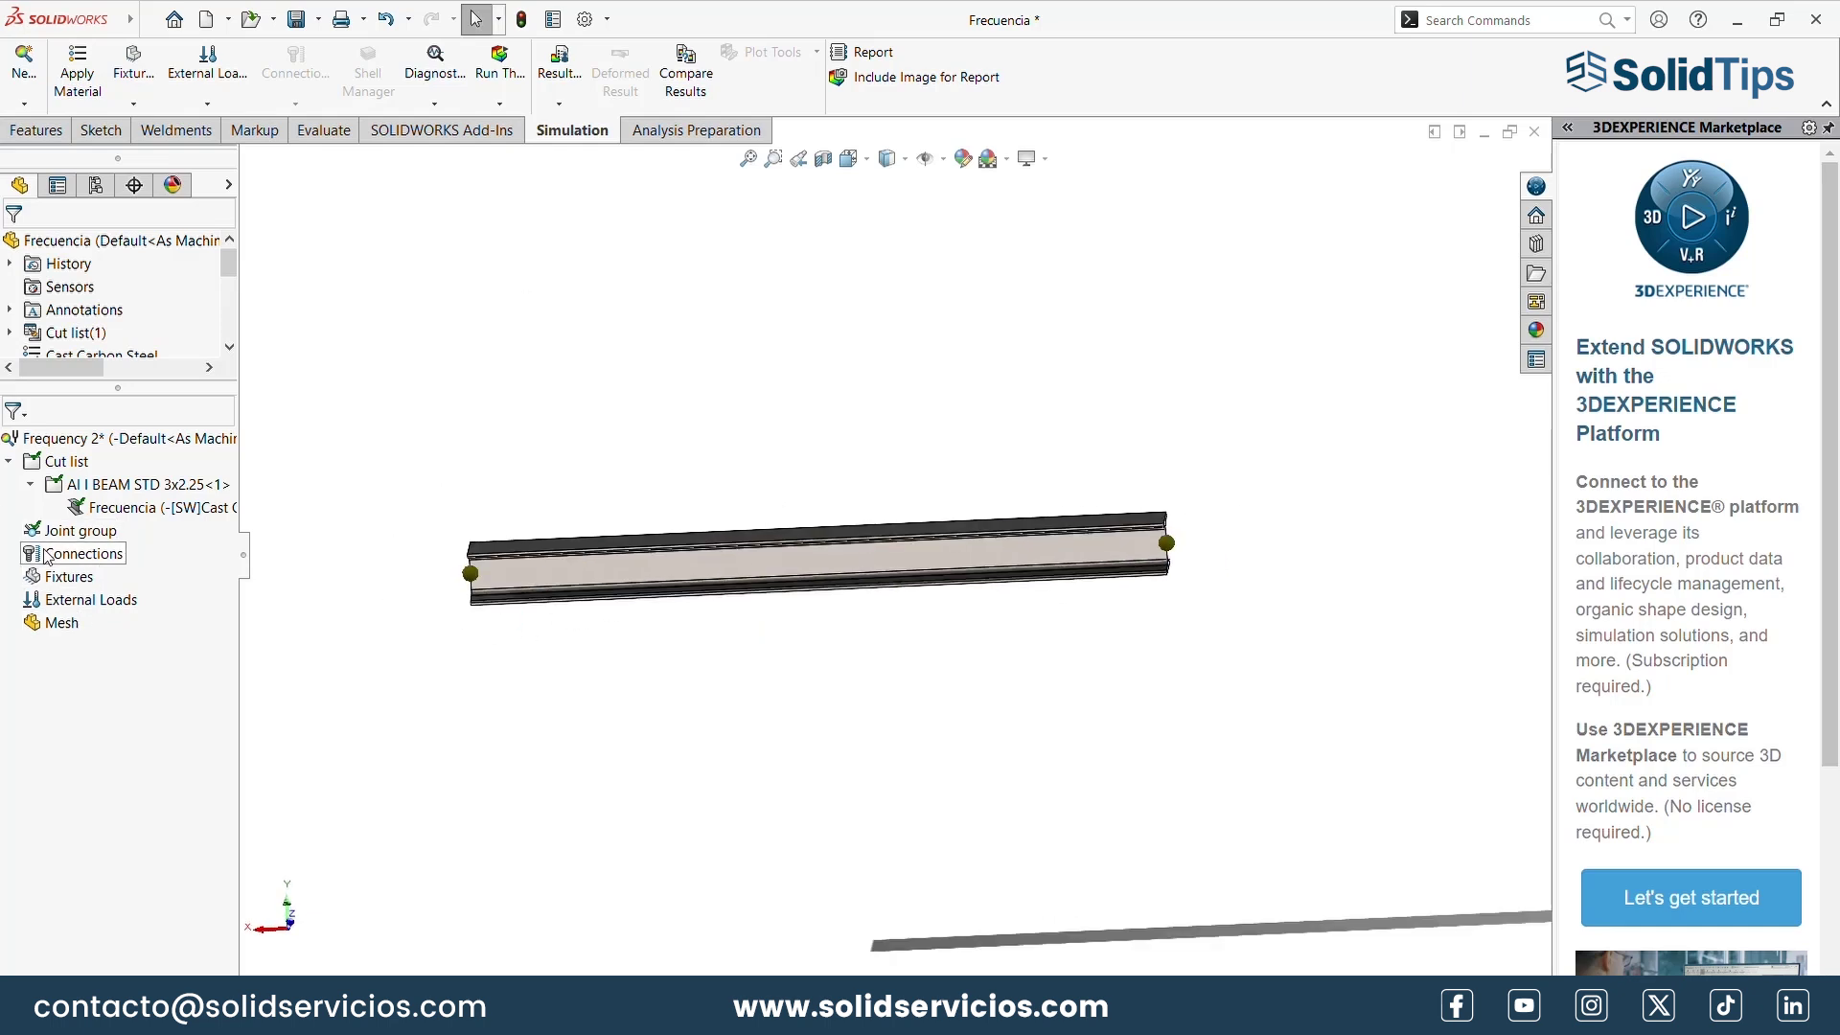
right_click(91, 578)
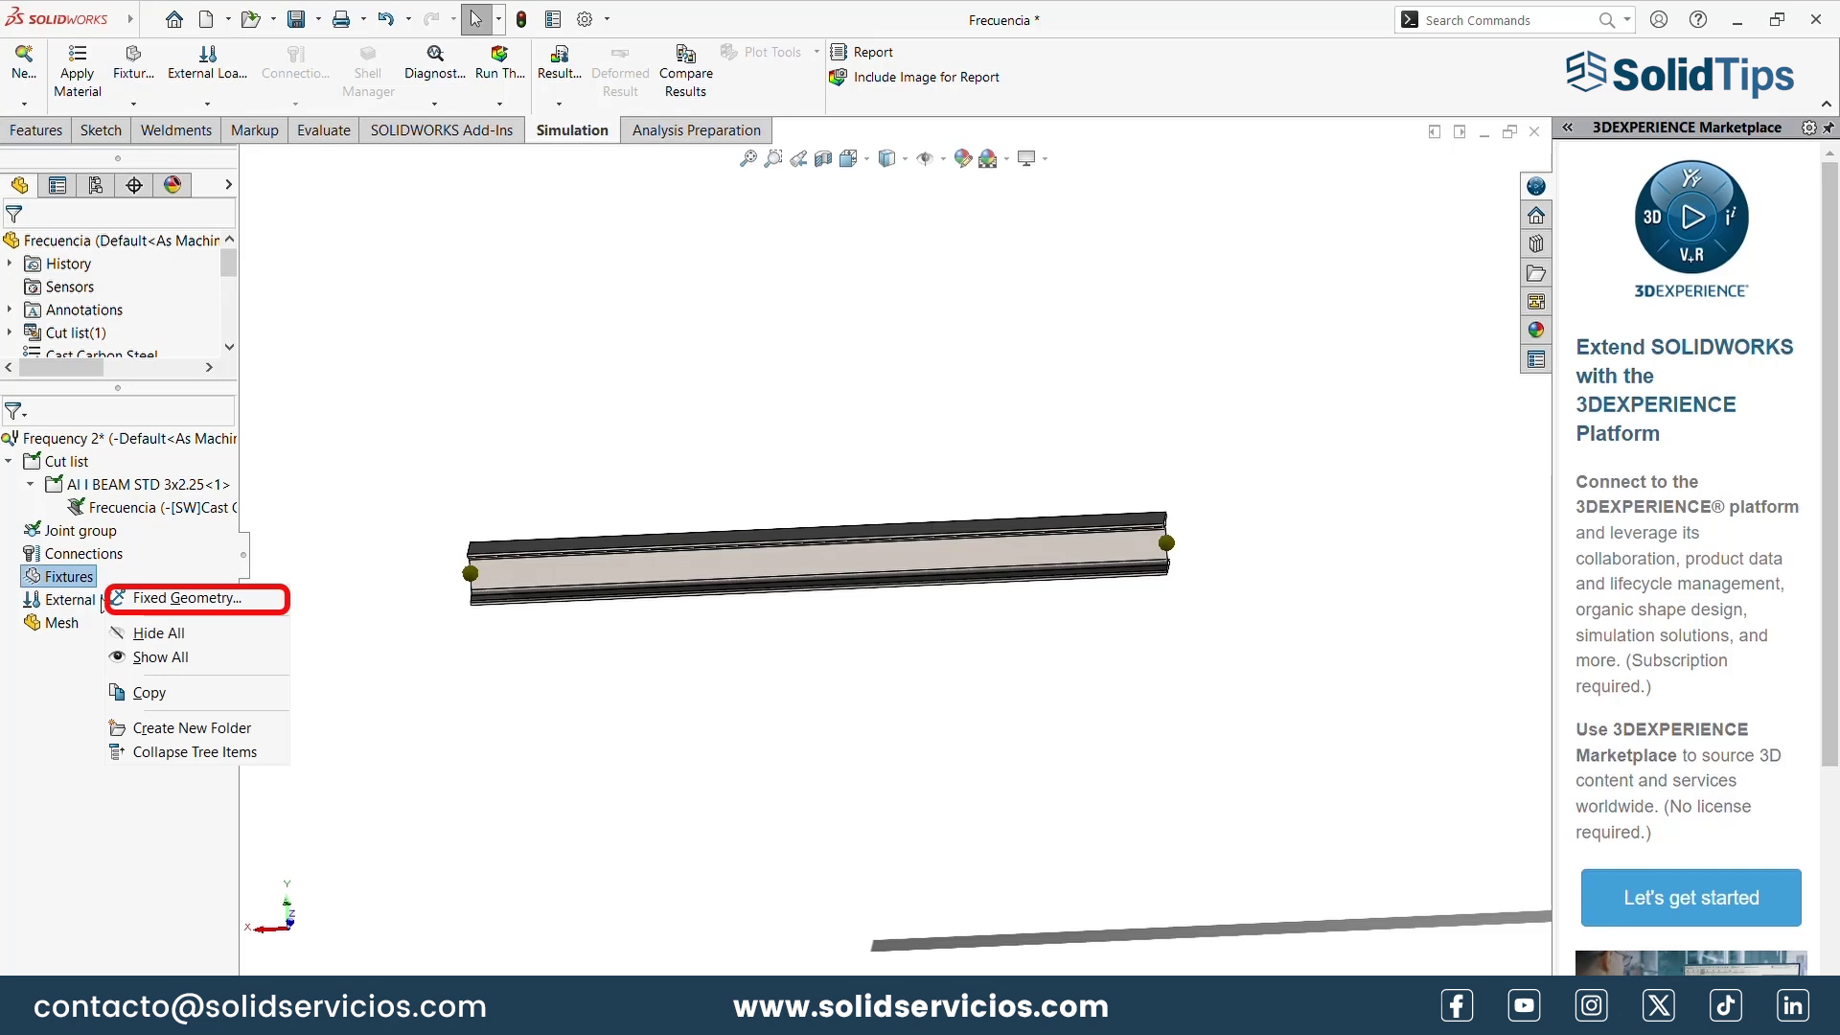
Restrain the left end joint with an Immovable (No translation) fixture, Immovable-1
left_click(177, 598)
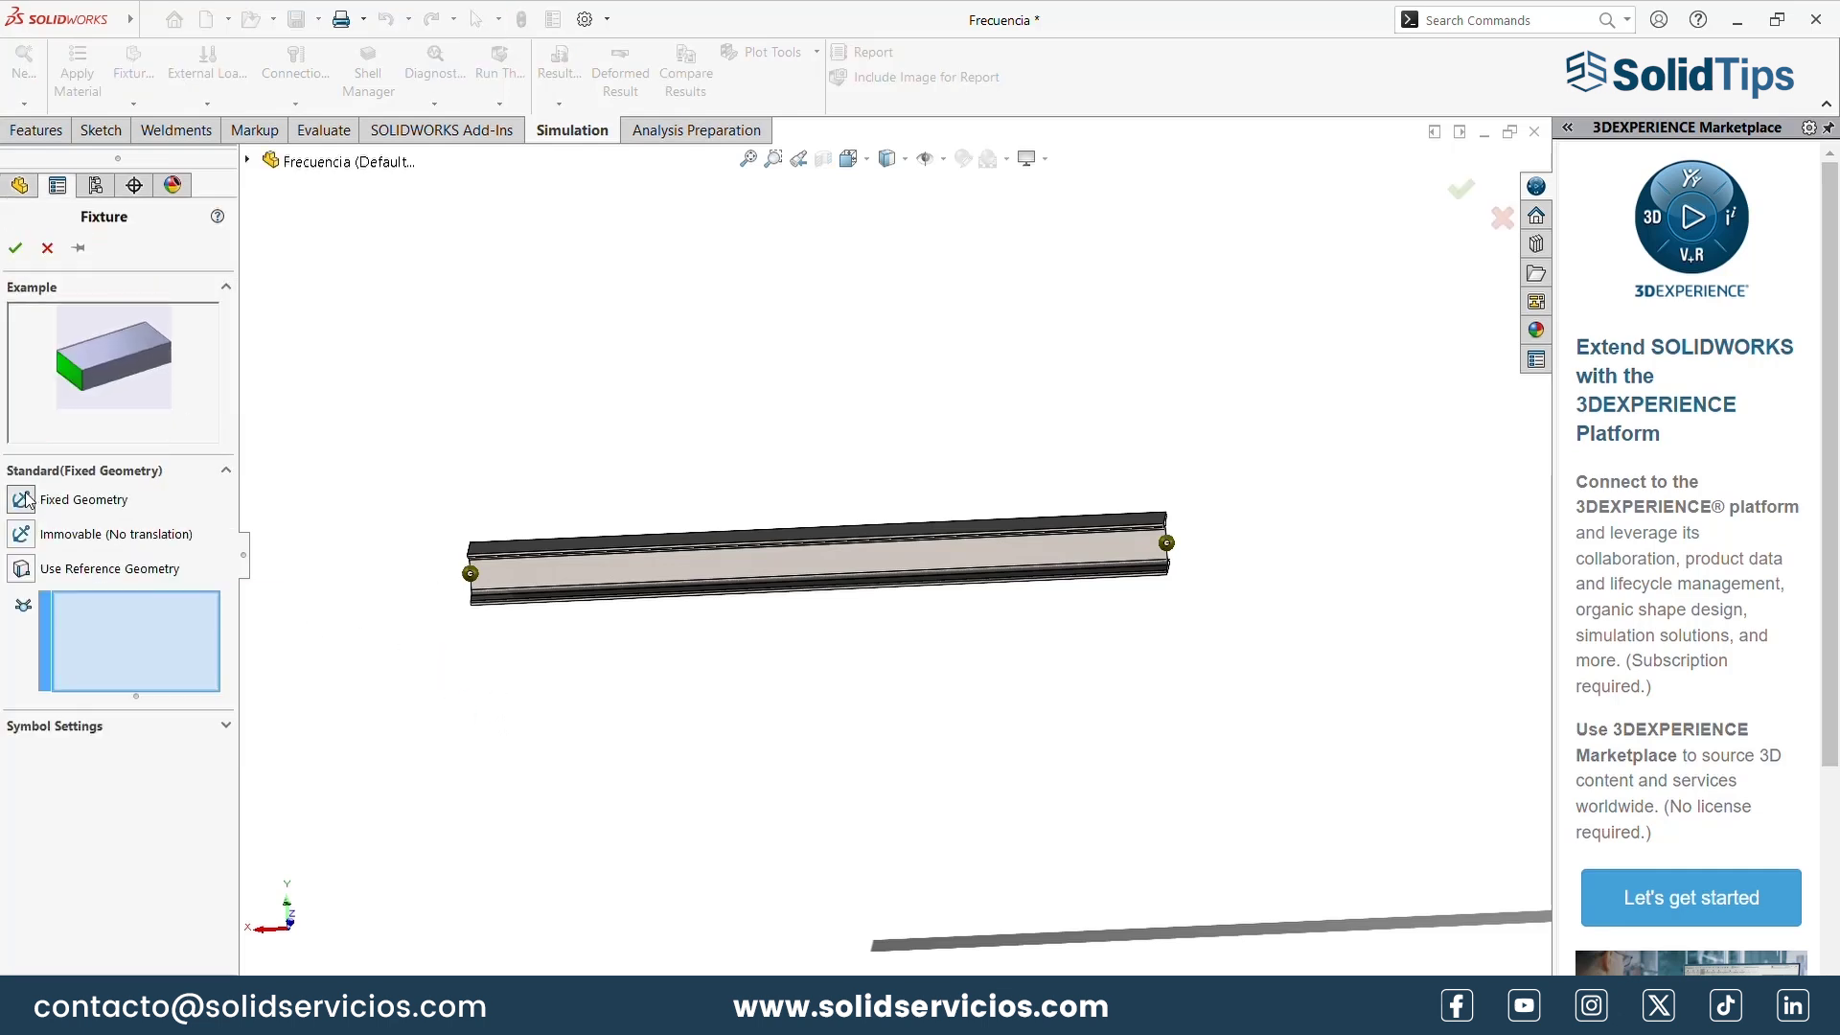
left_click(470, 574)
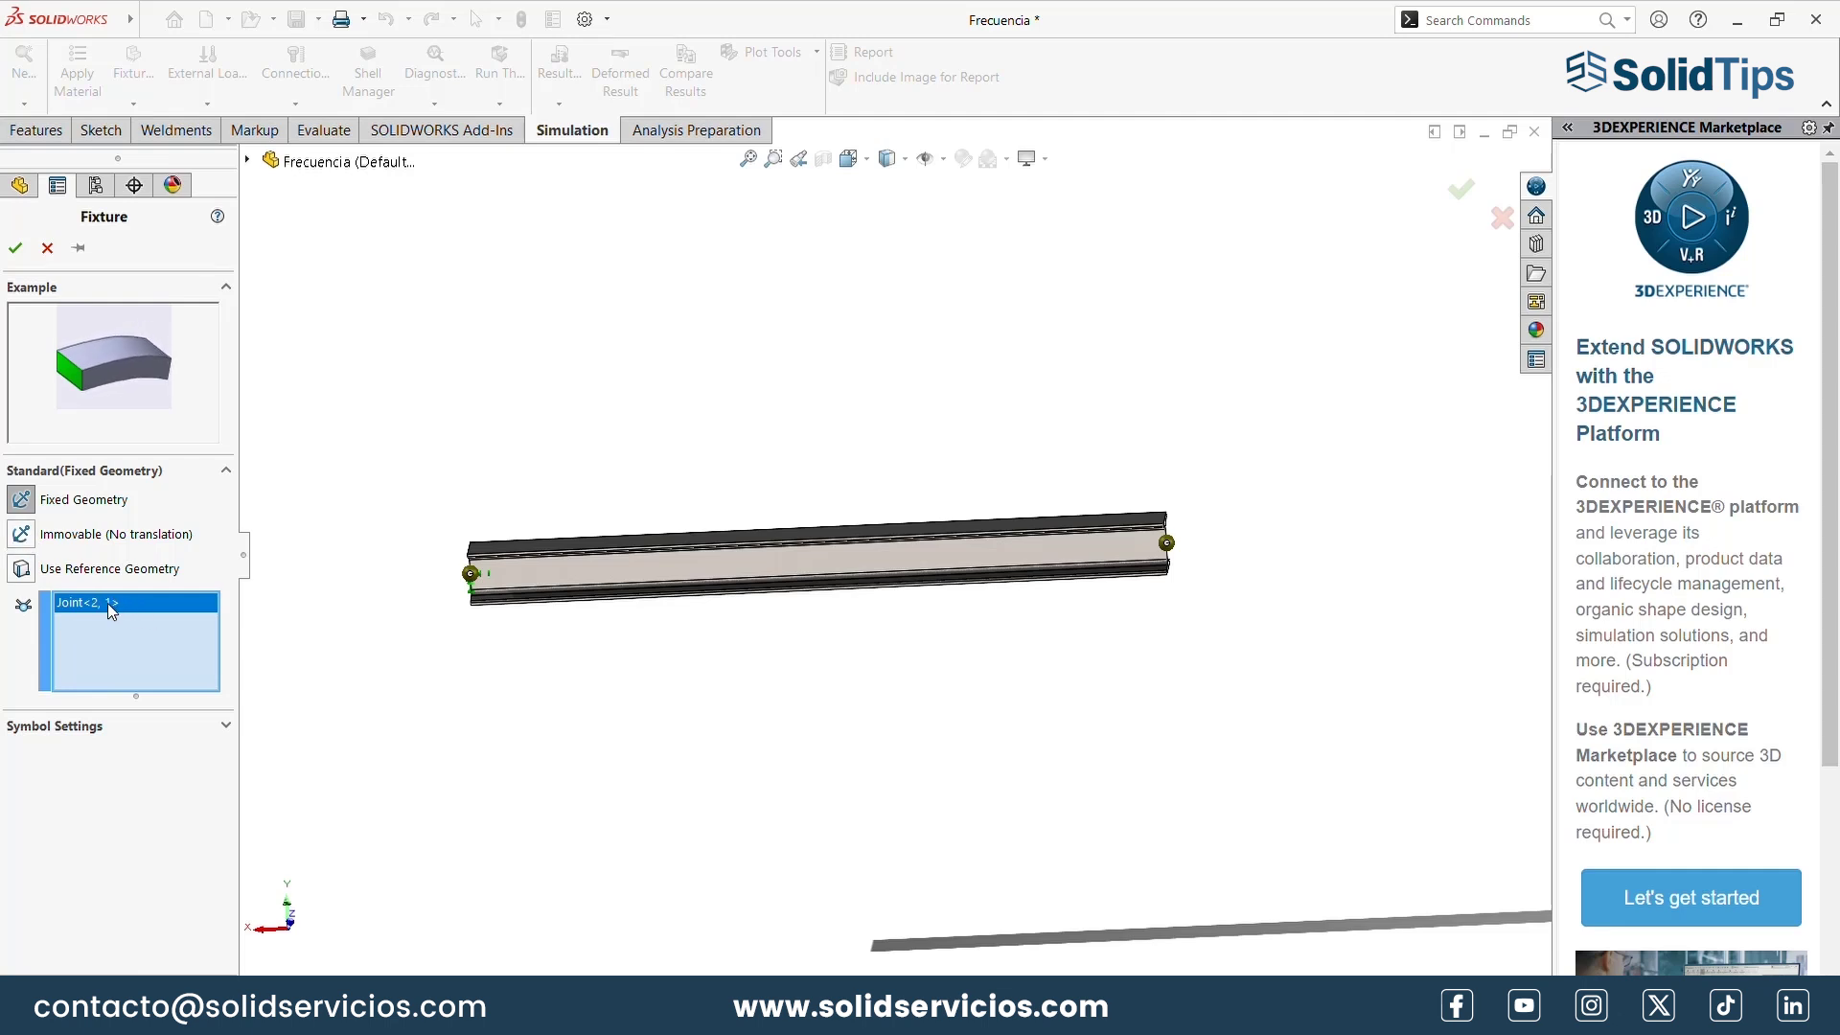
left_click(20, 534)
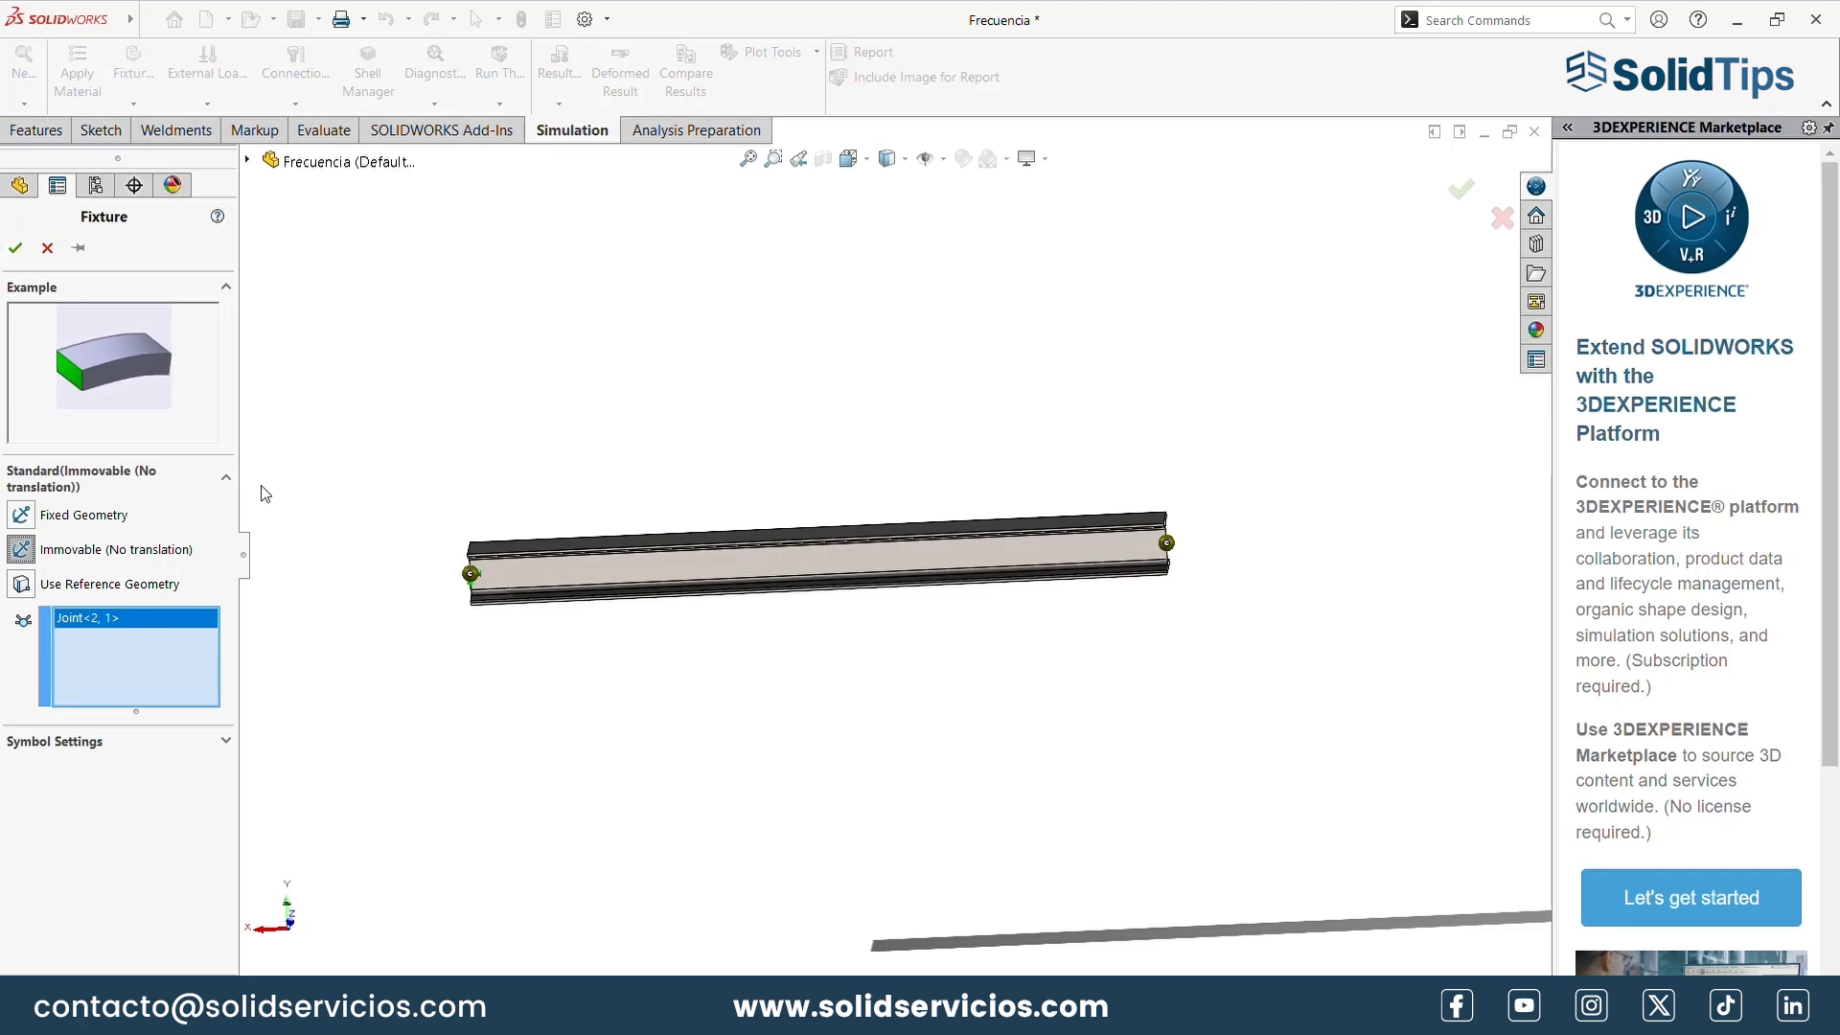
key("Return")
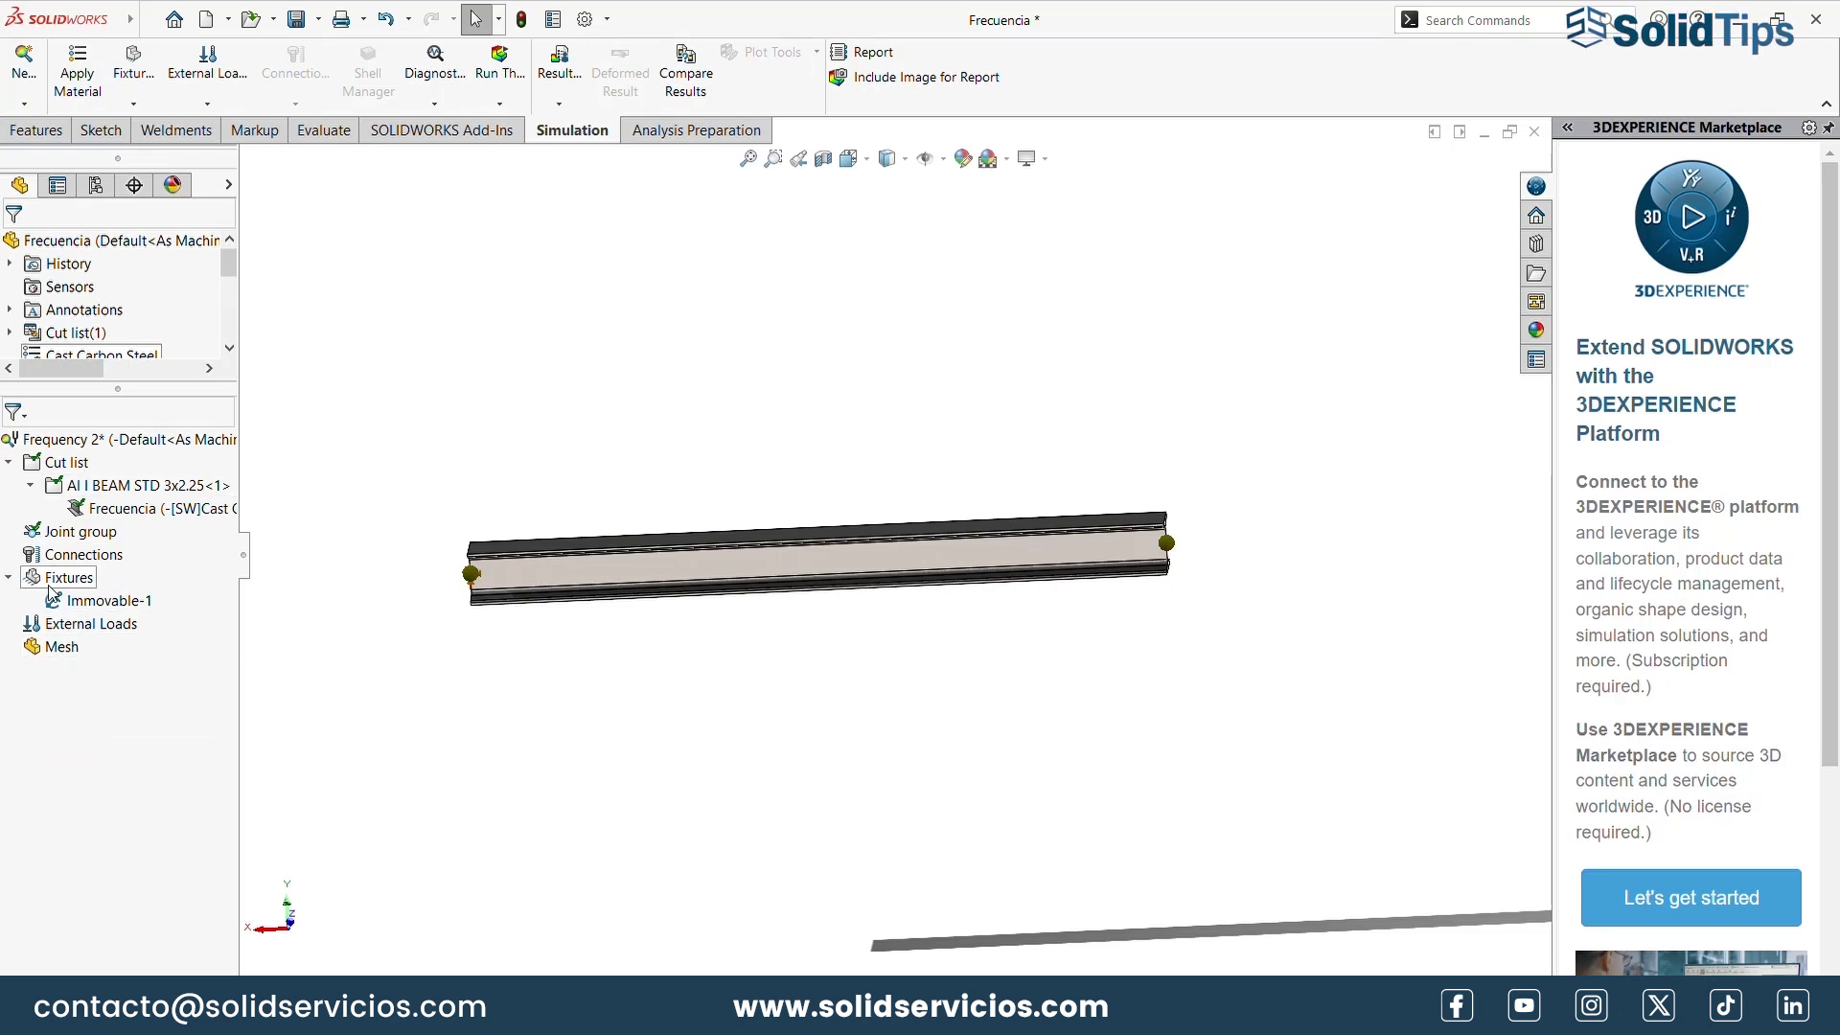
right_click(77, 628)
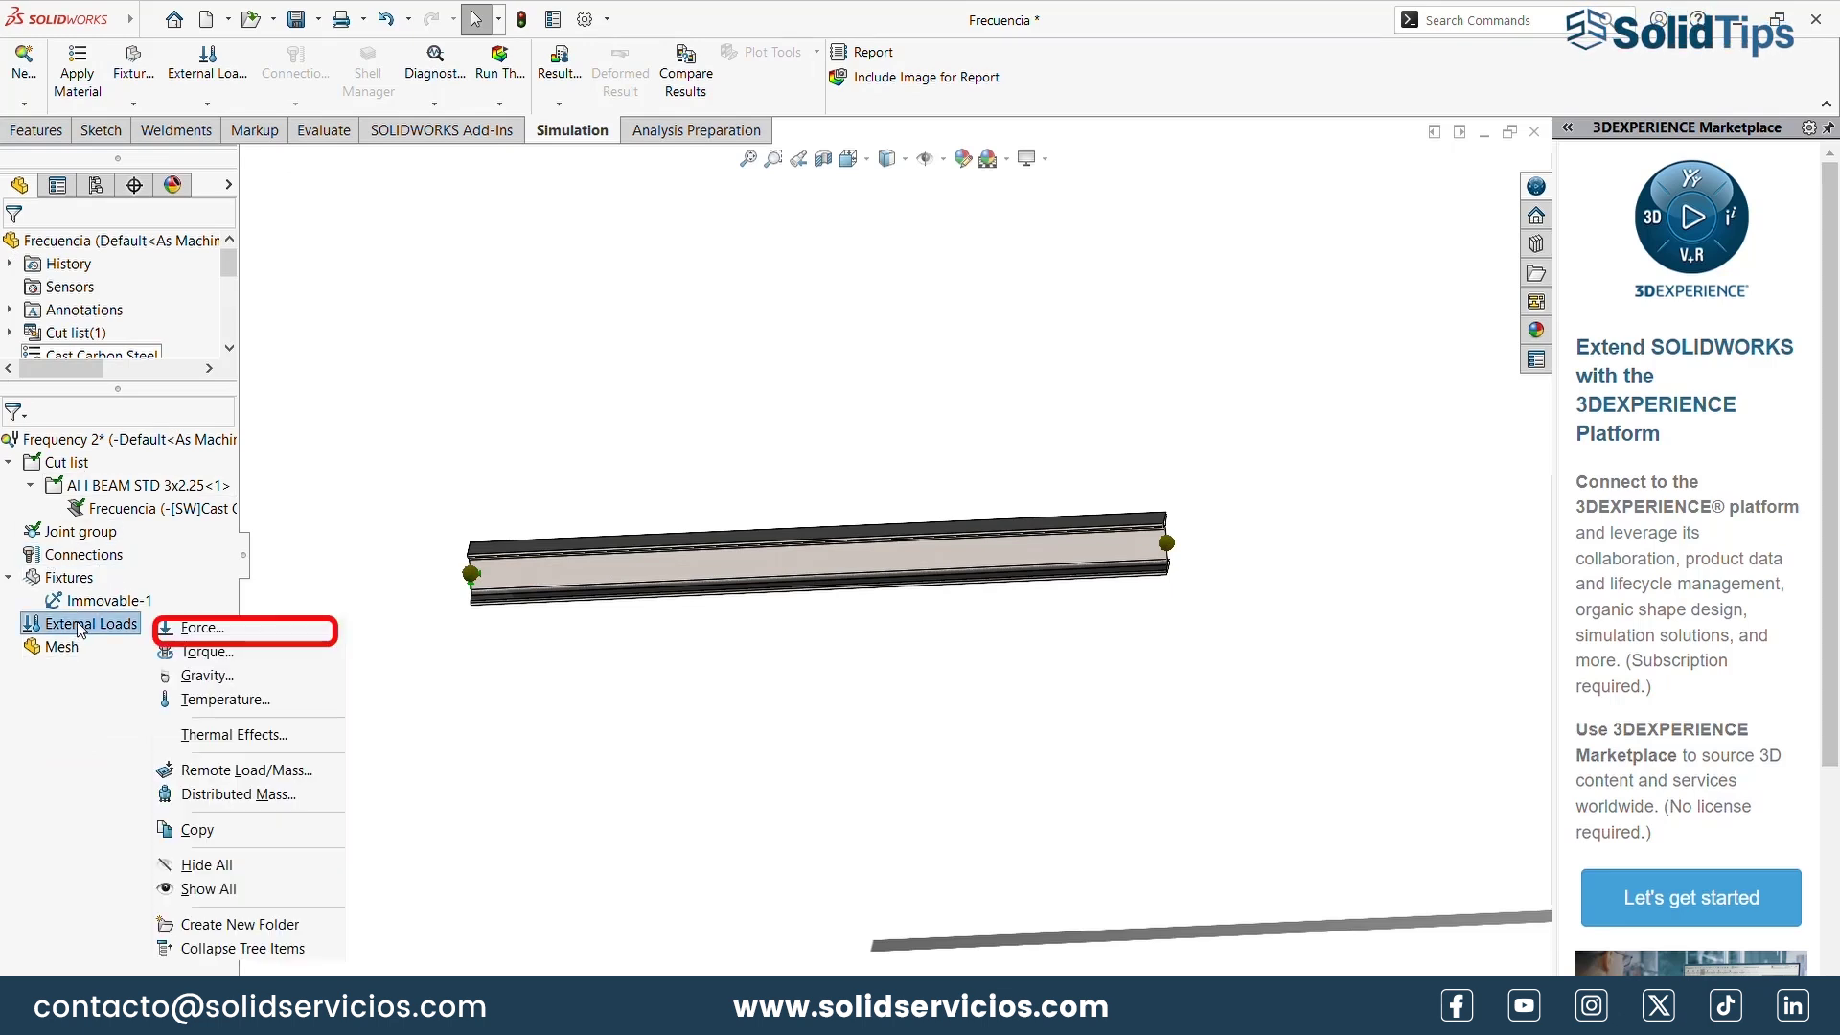
Apply Force-1 of 850 N at the right-end joint, normal to Top Plane, direction reversed
key("f")
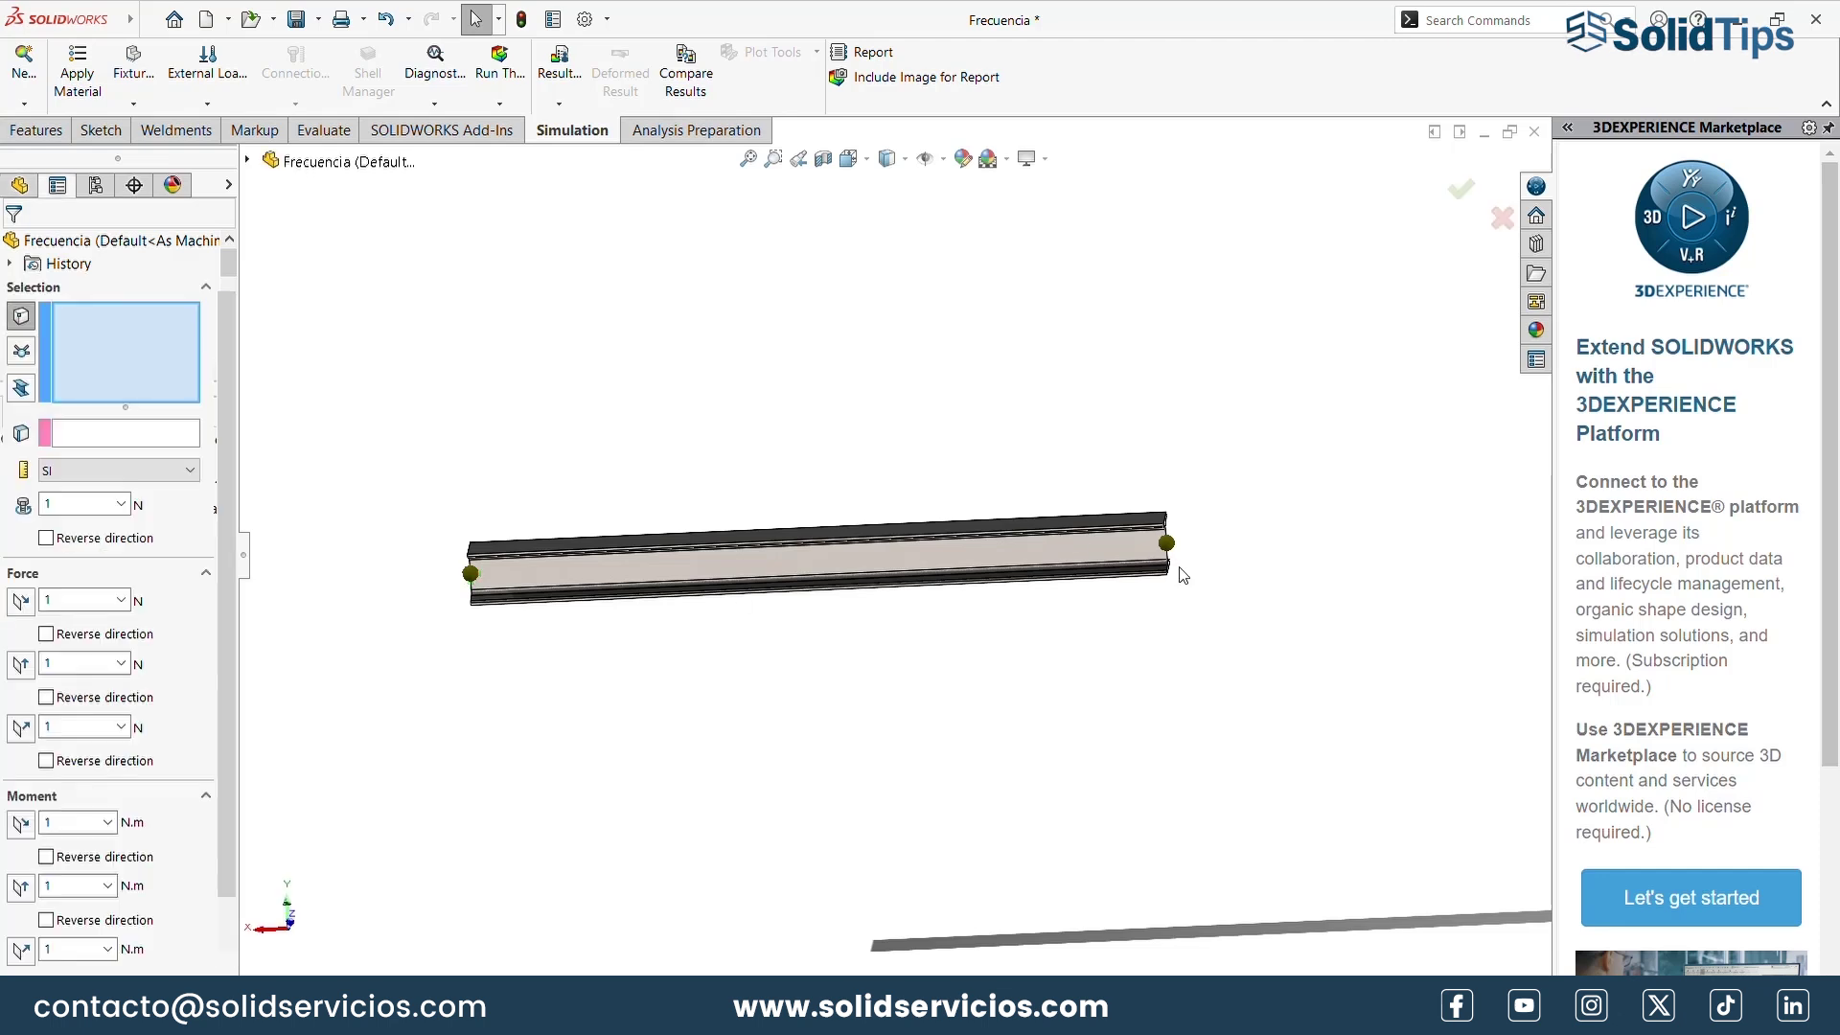
left_click(27, 351)
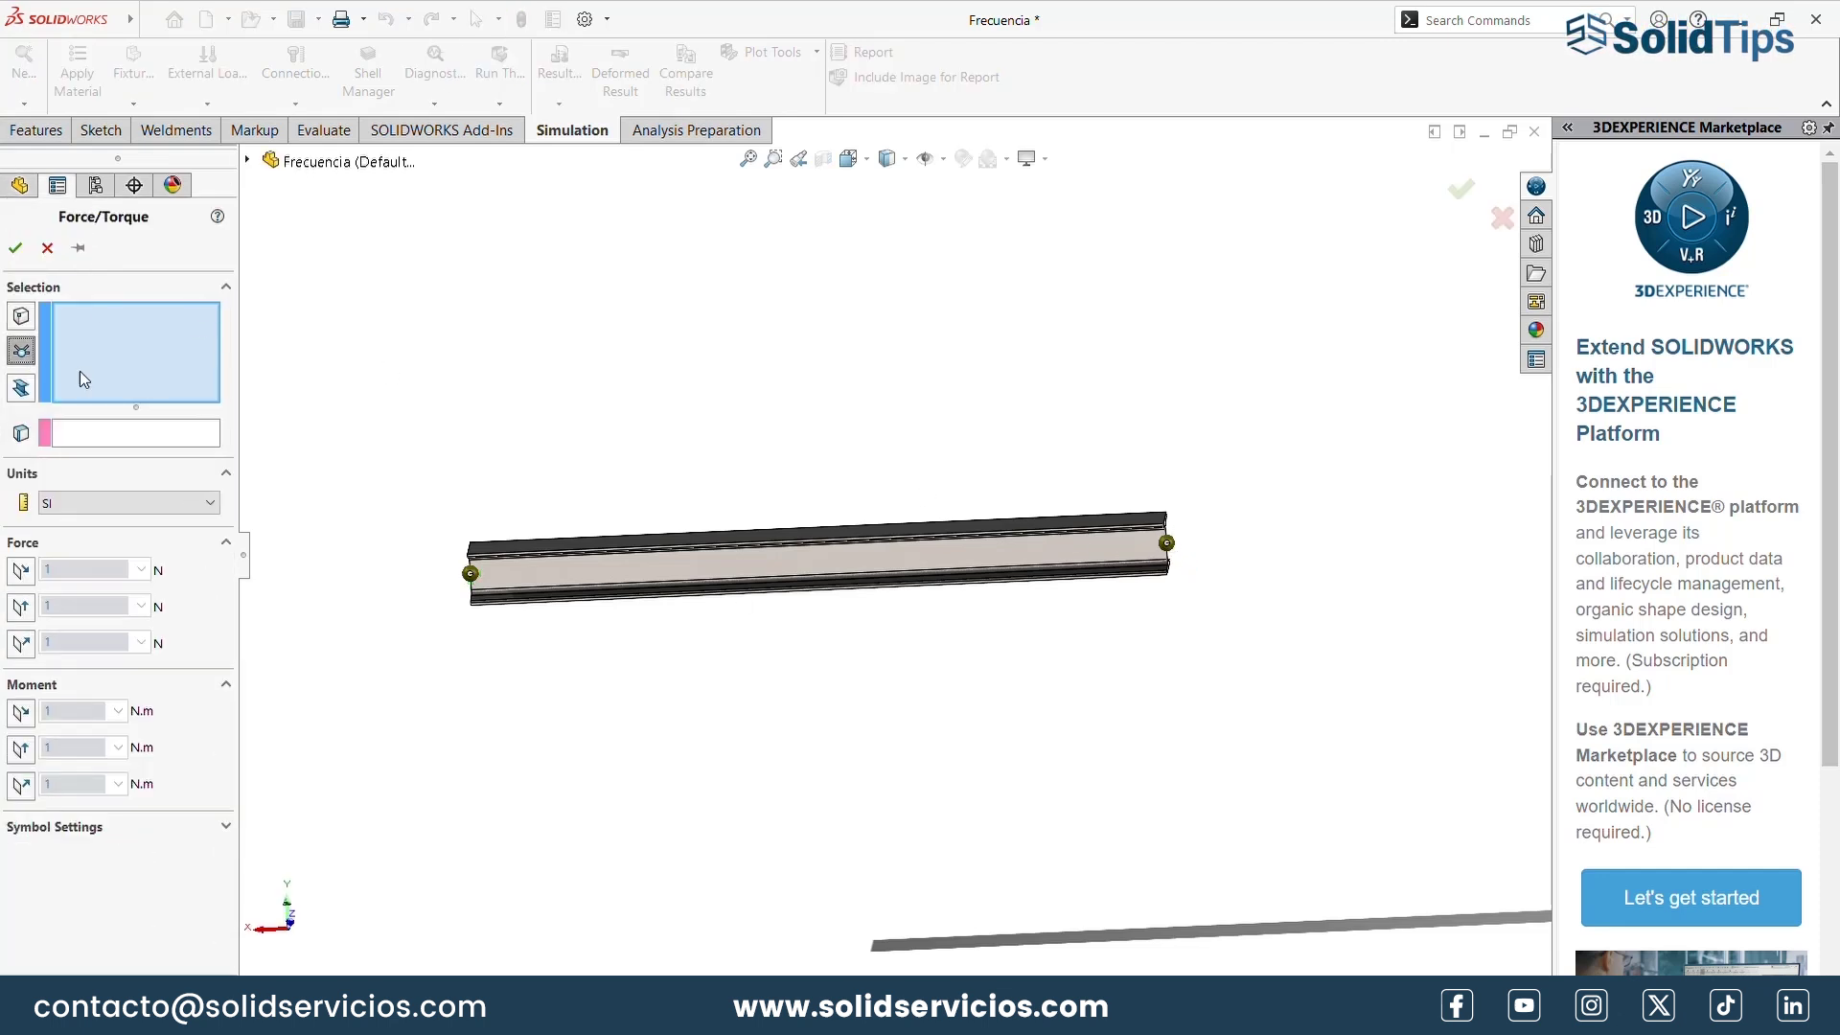
left_click(1167, 546)
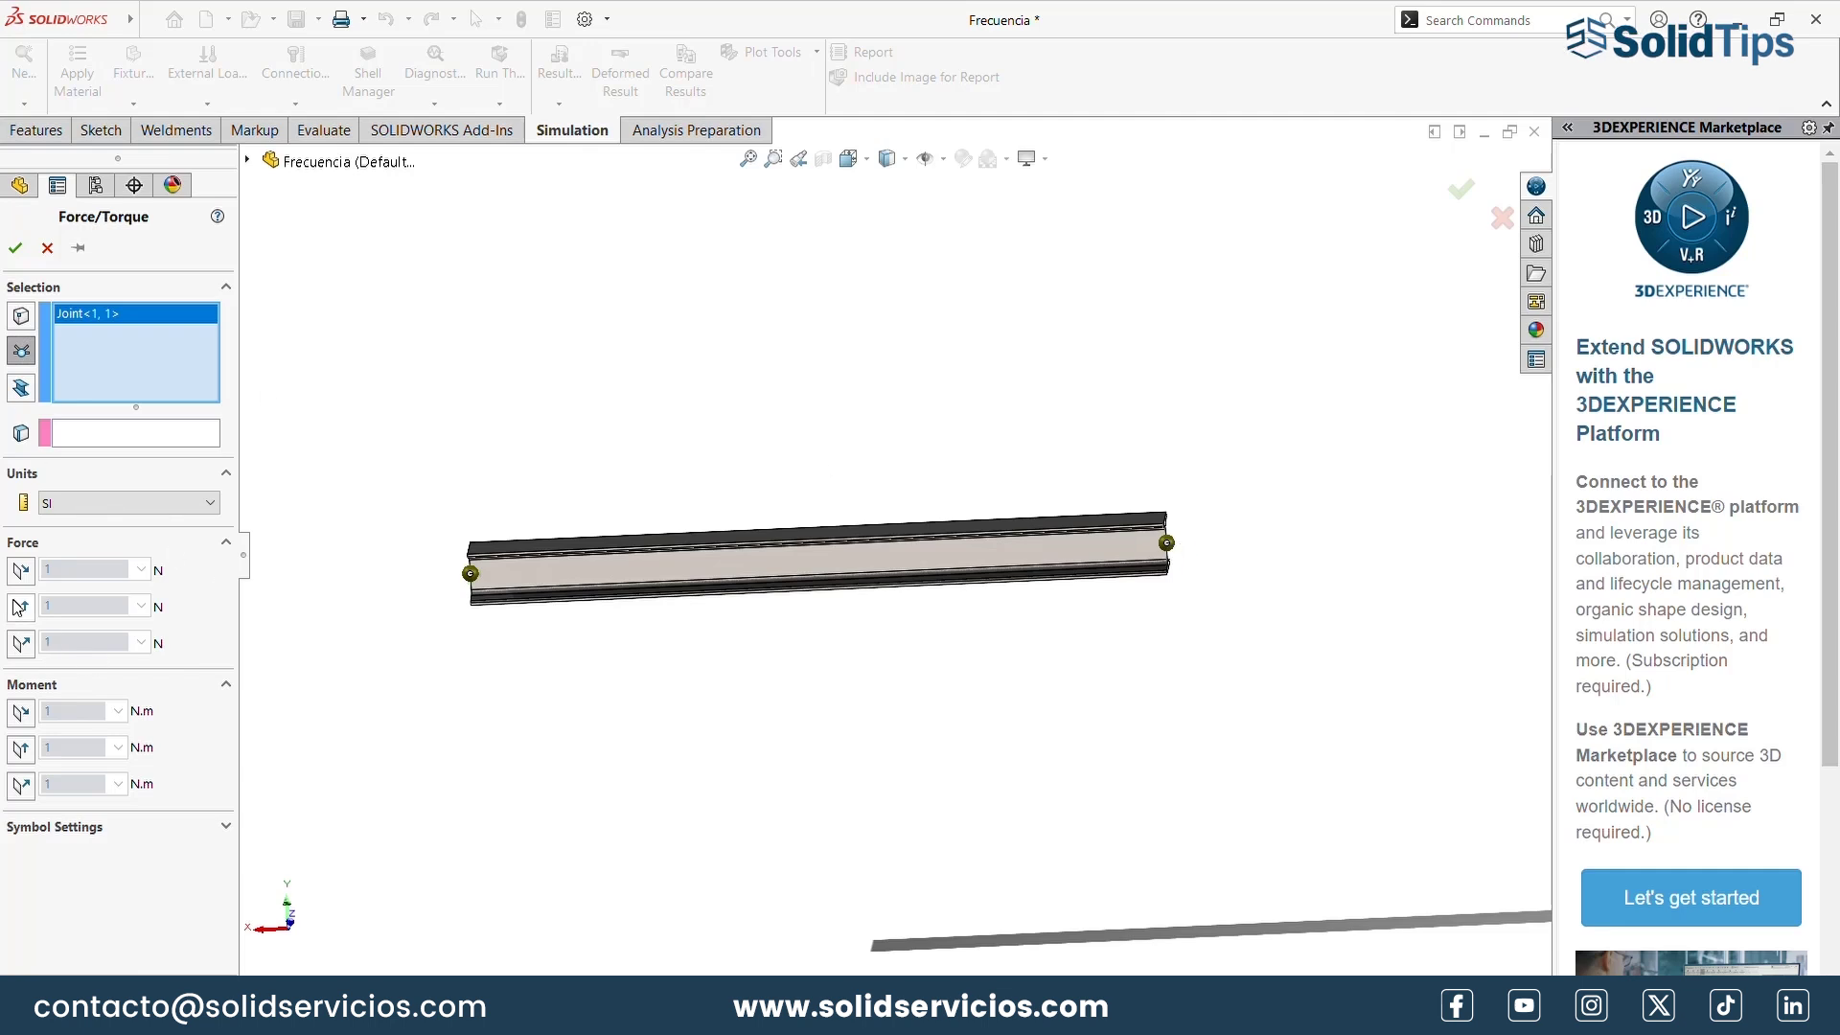
left_click(20, 644)
left_click(128, 435)
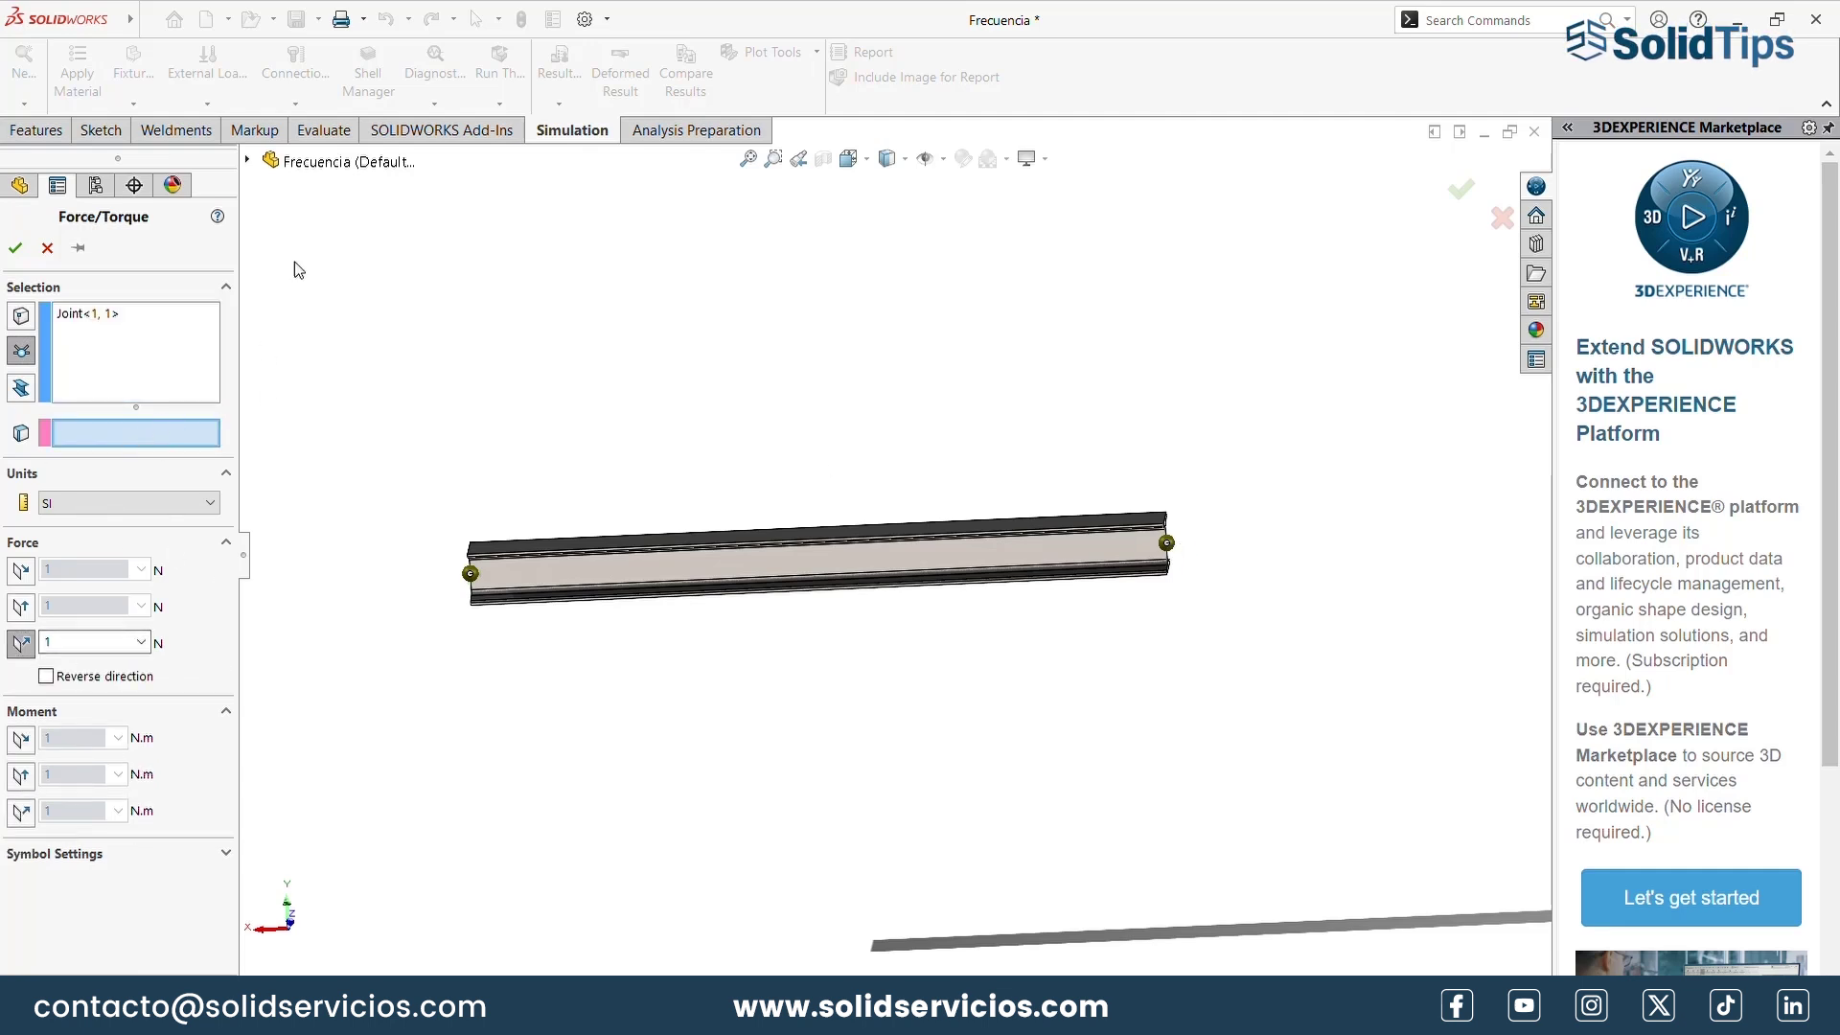
left_click(249, 163)
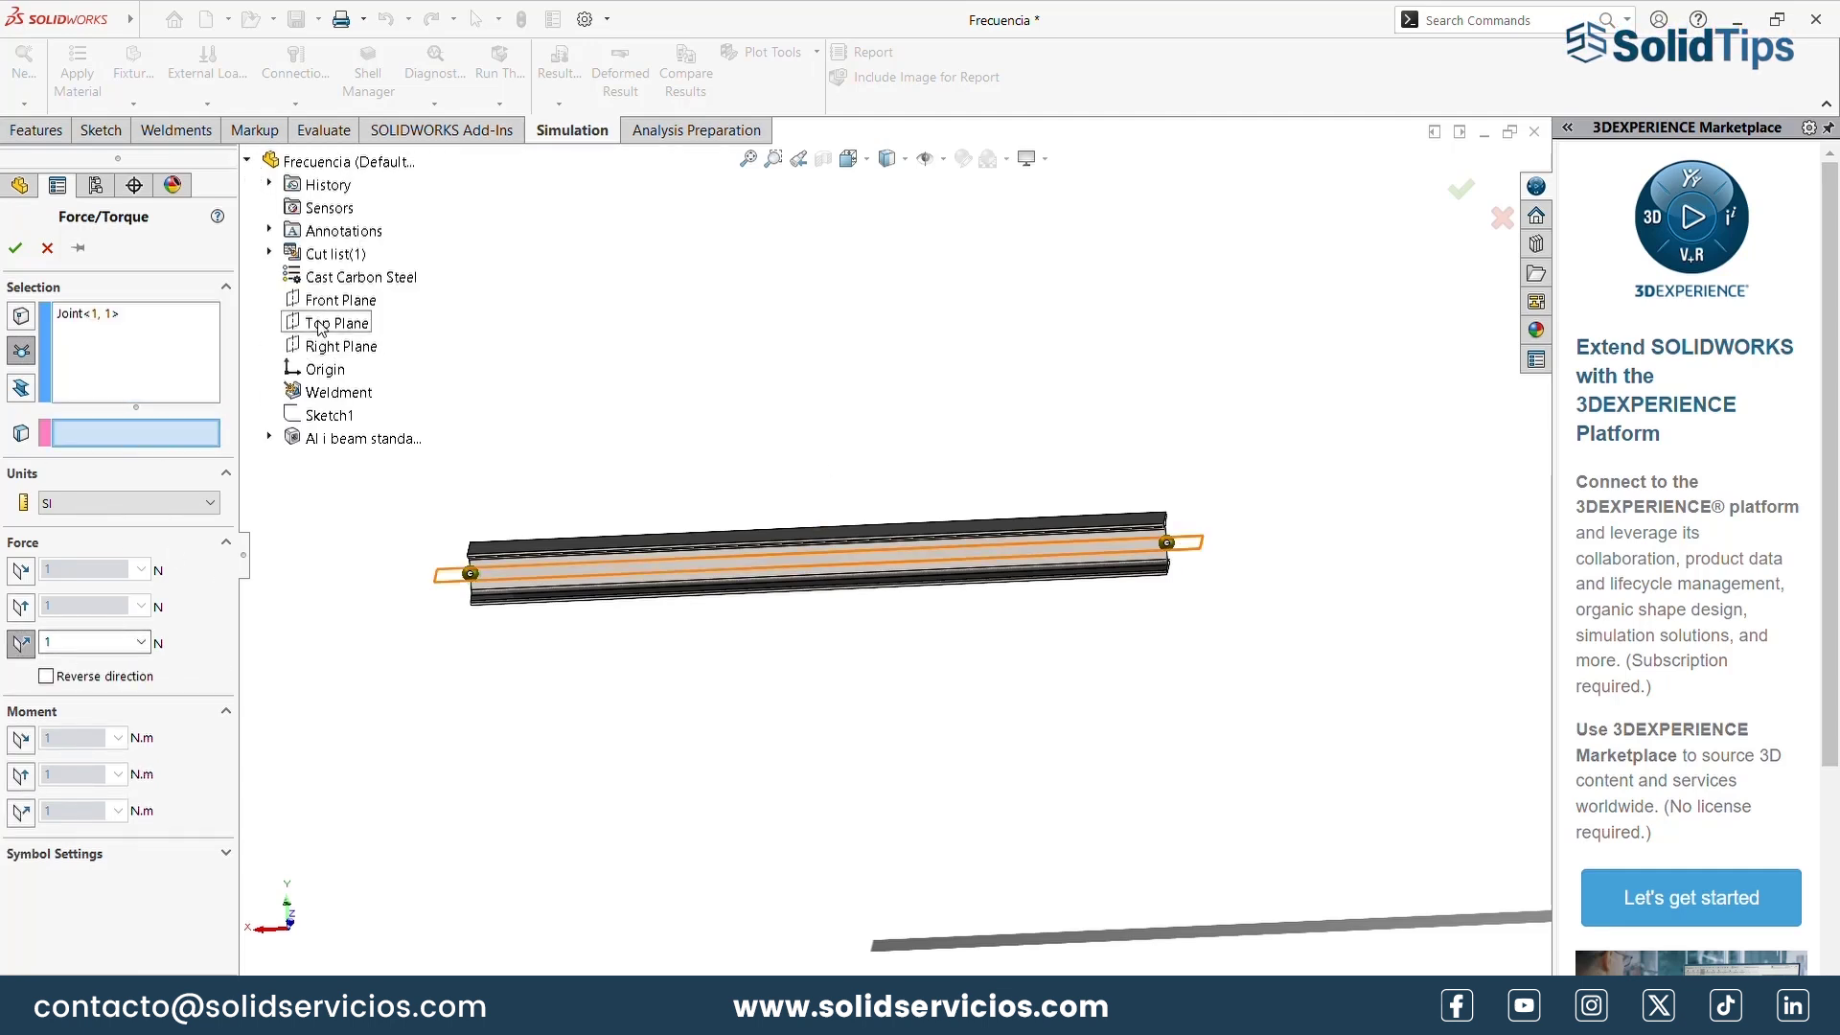
left_click(335, 323)
double_click(91, 645)
type("850")
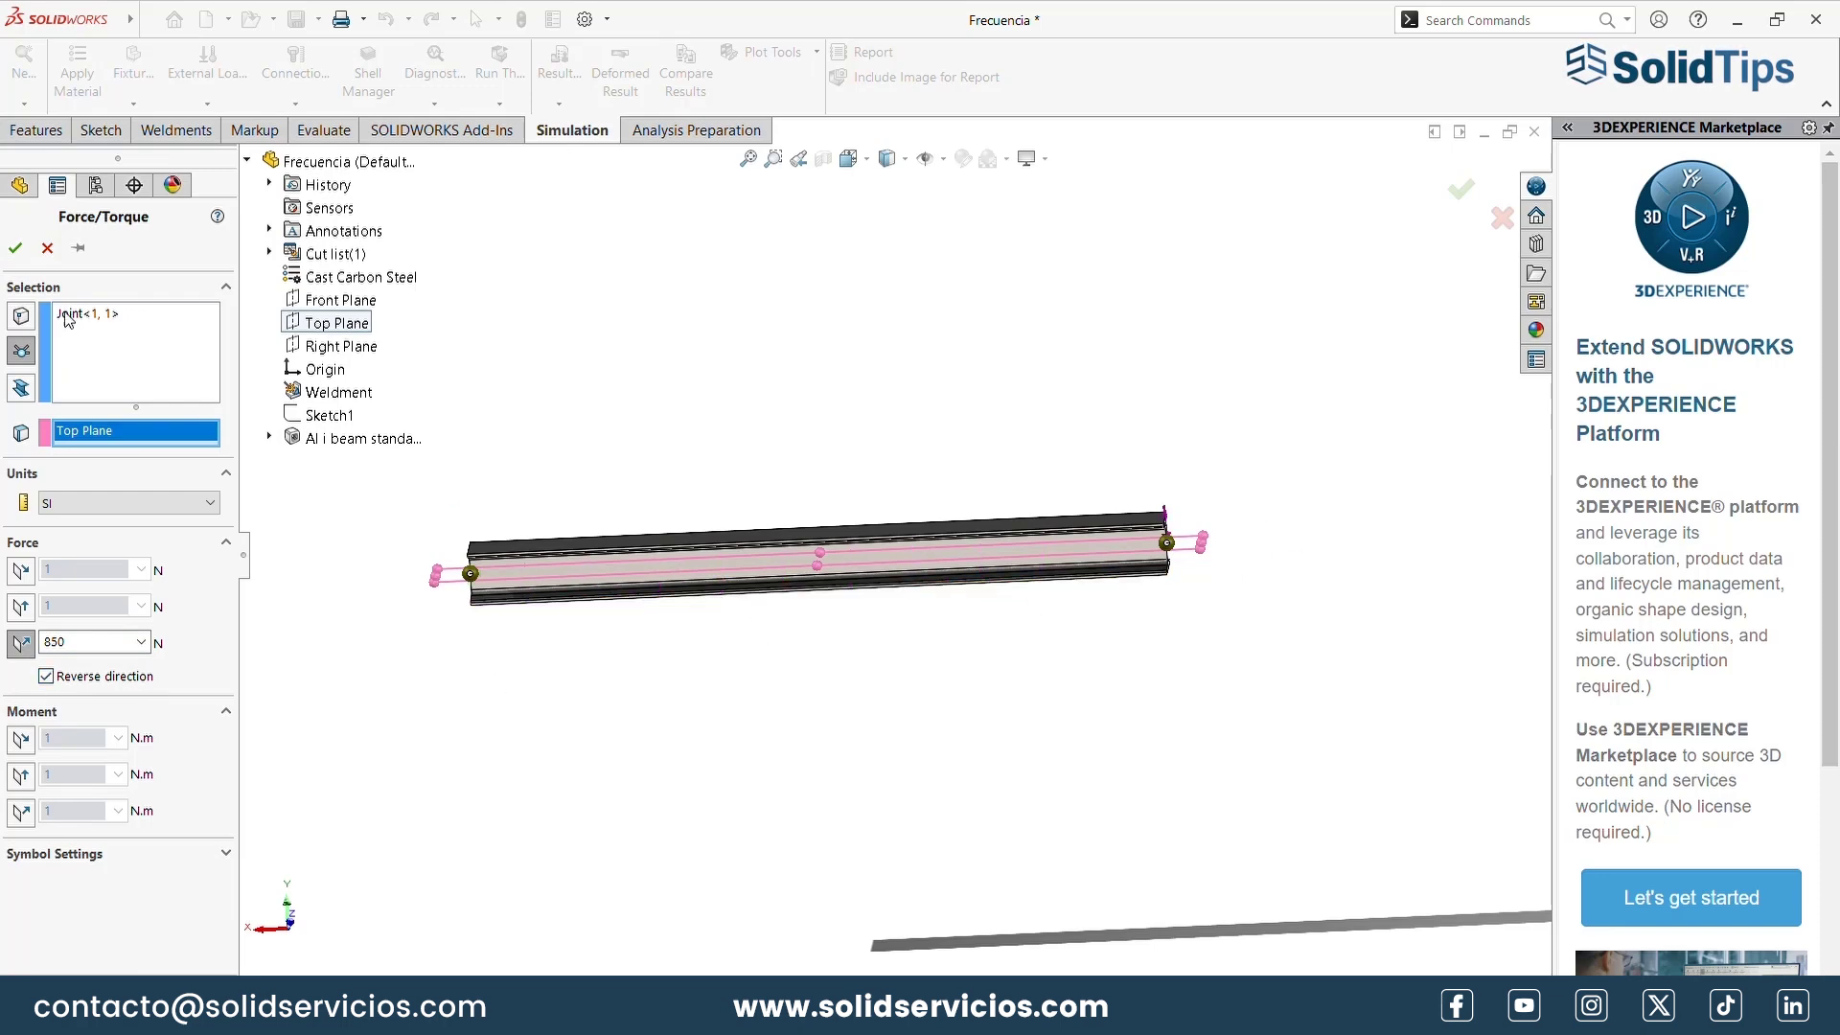
left_click(15, 247)
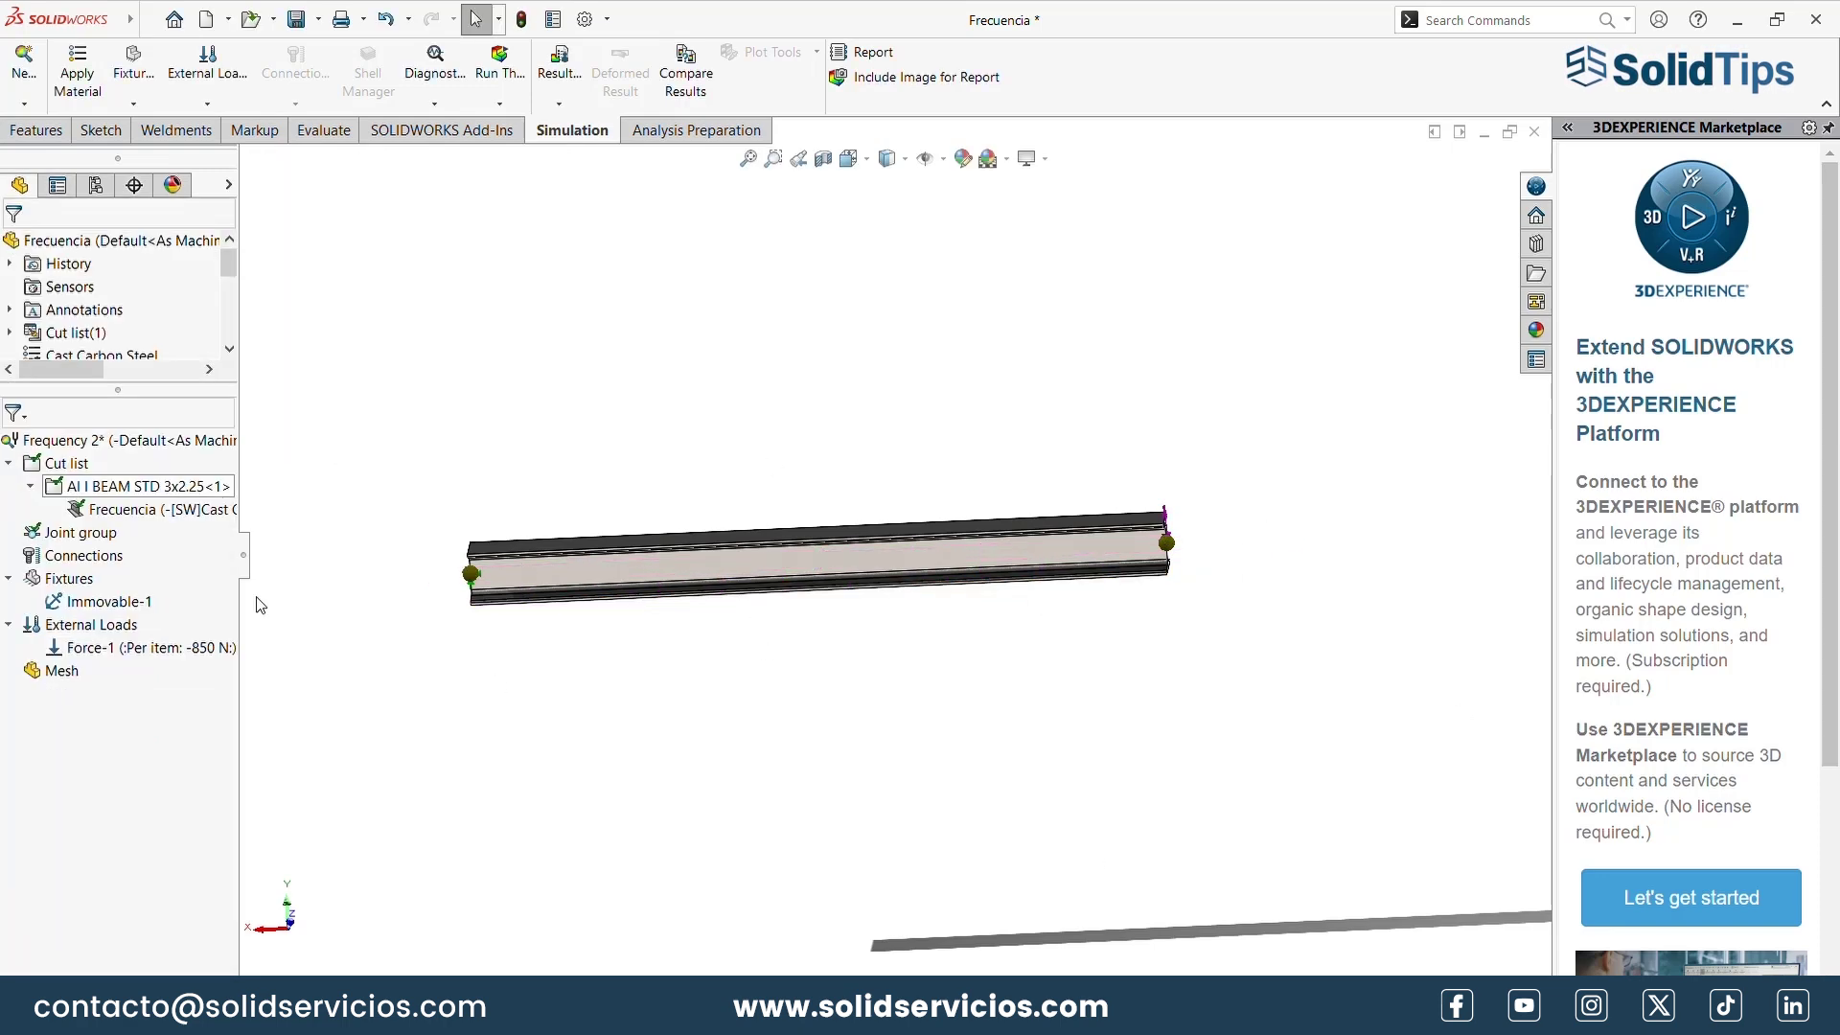
right_click(79, 627)
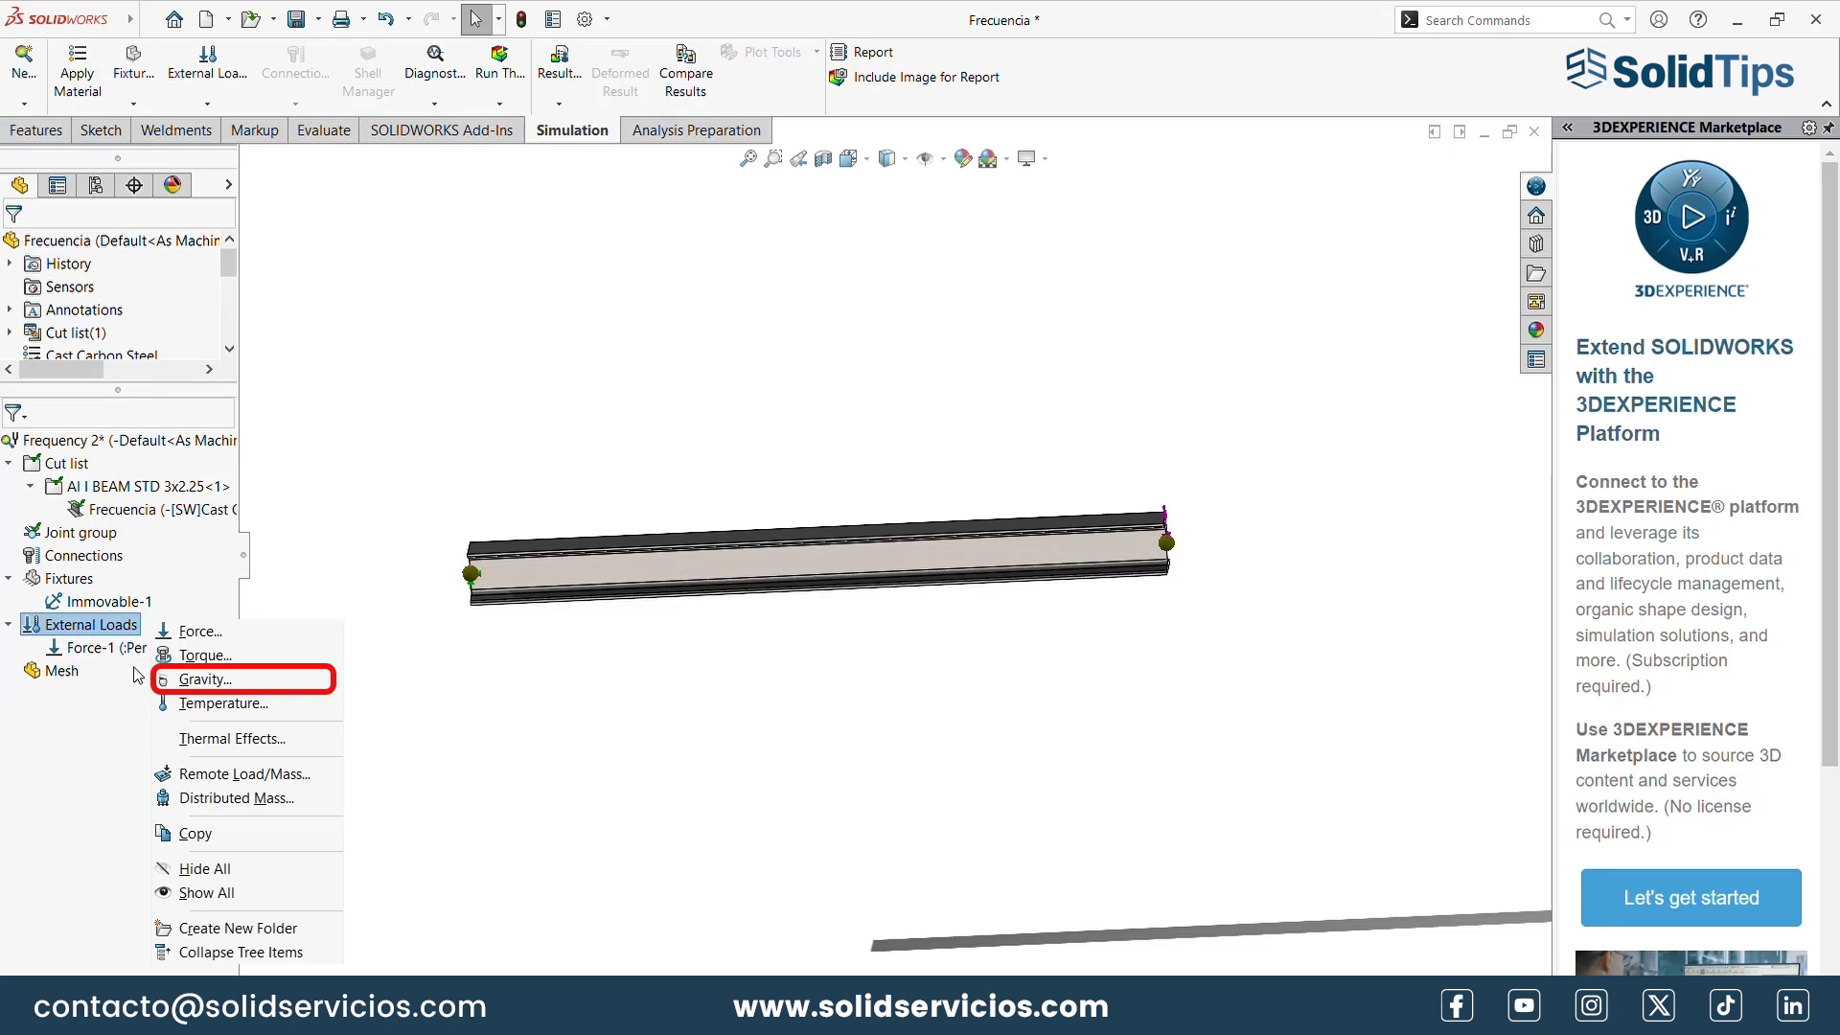
Add 9.81 m/s^2 gravity normal to Top Plane with the direction reversed
key("g")
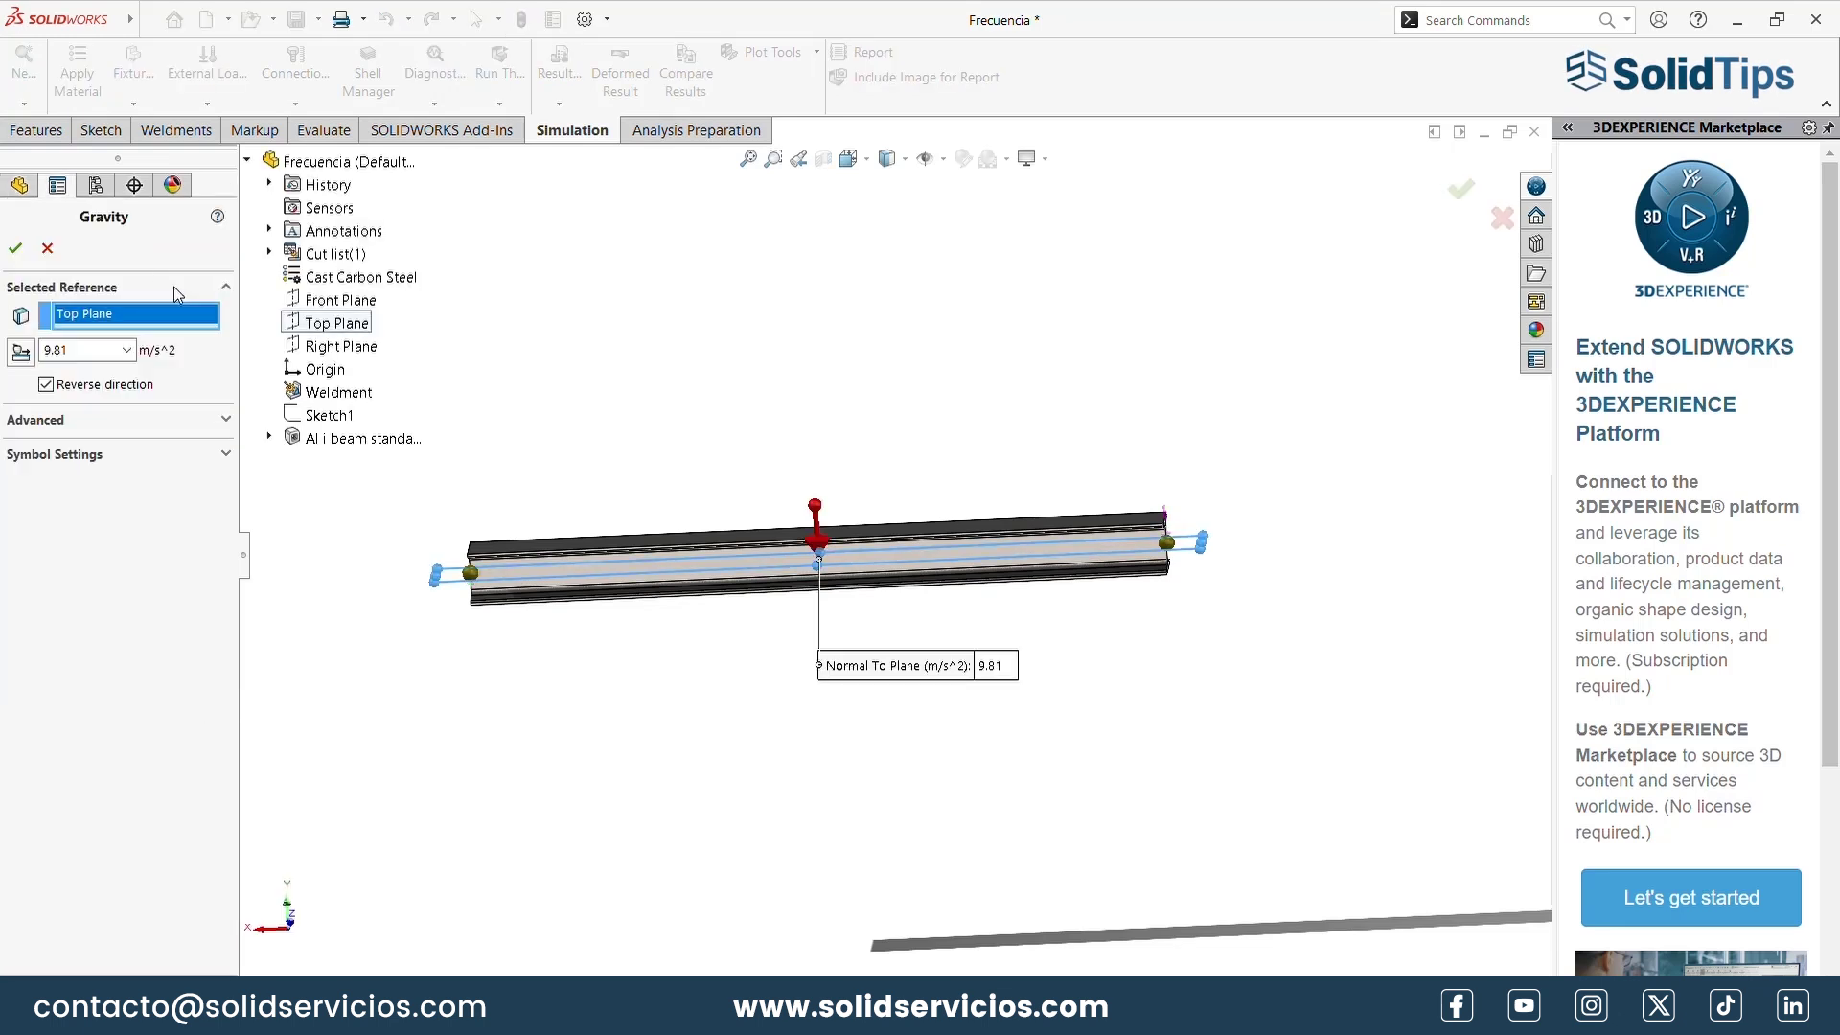
left_click(17, 249)
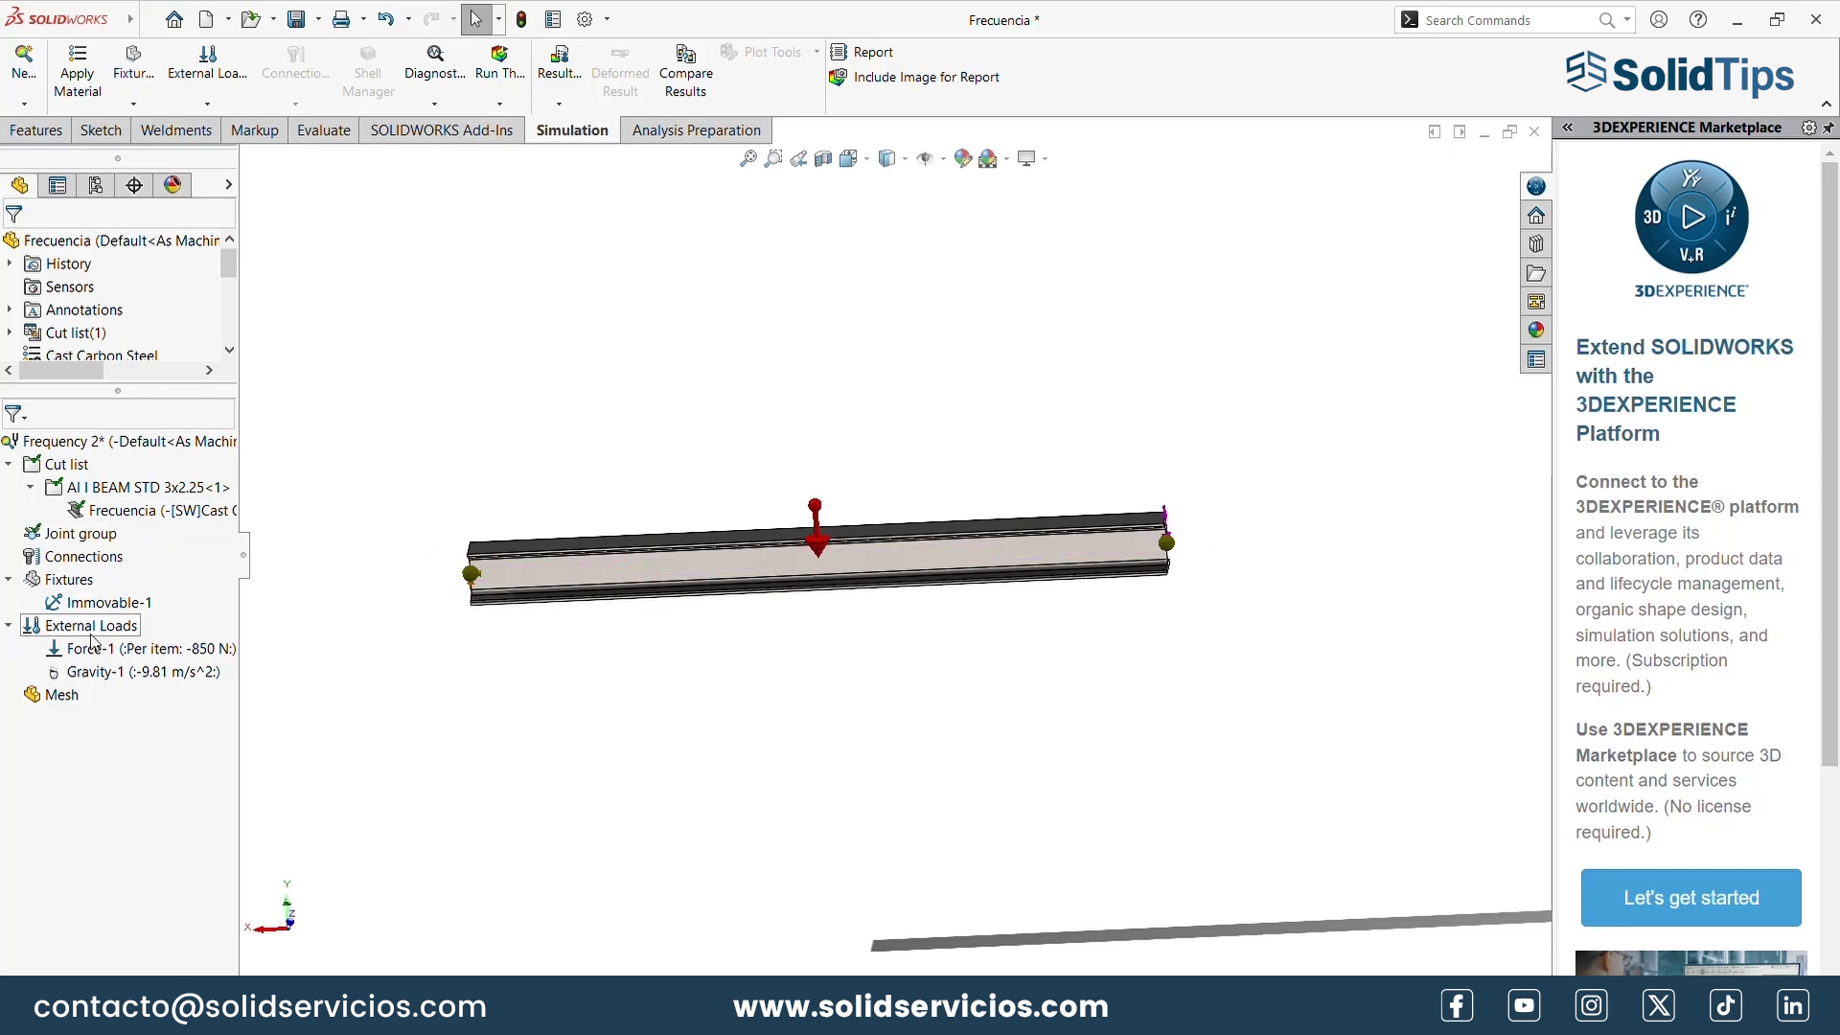
Mesh the beam to produce plot Quality1, then collapse the Cut list, Fixtures and Mesh branches
right_click(67, 696)
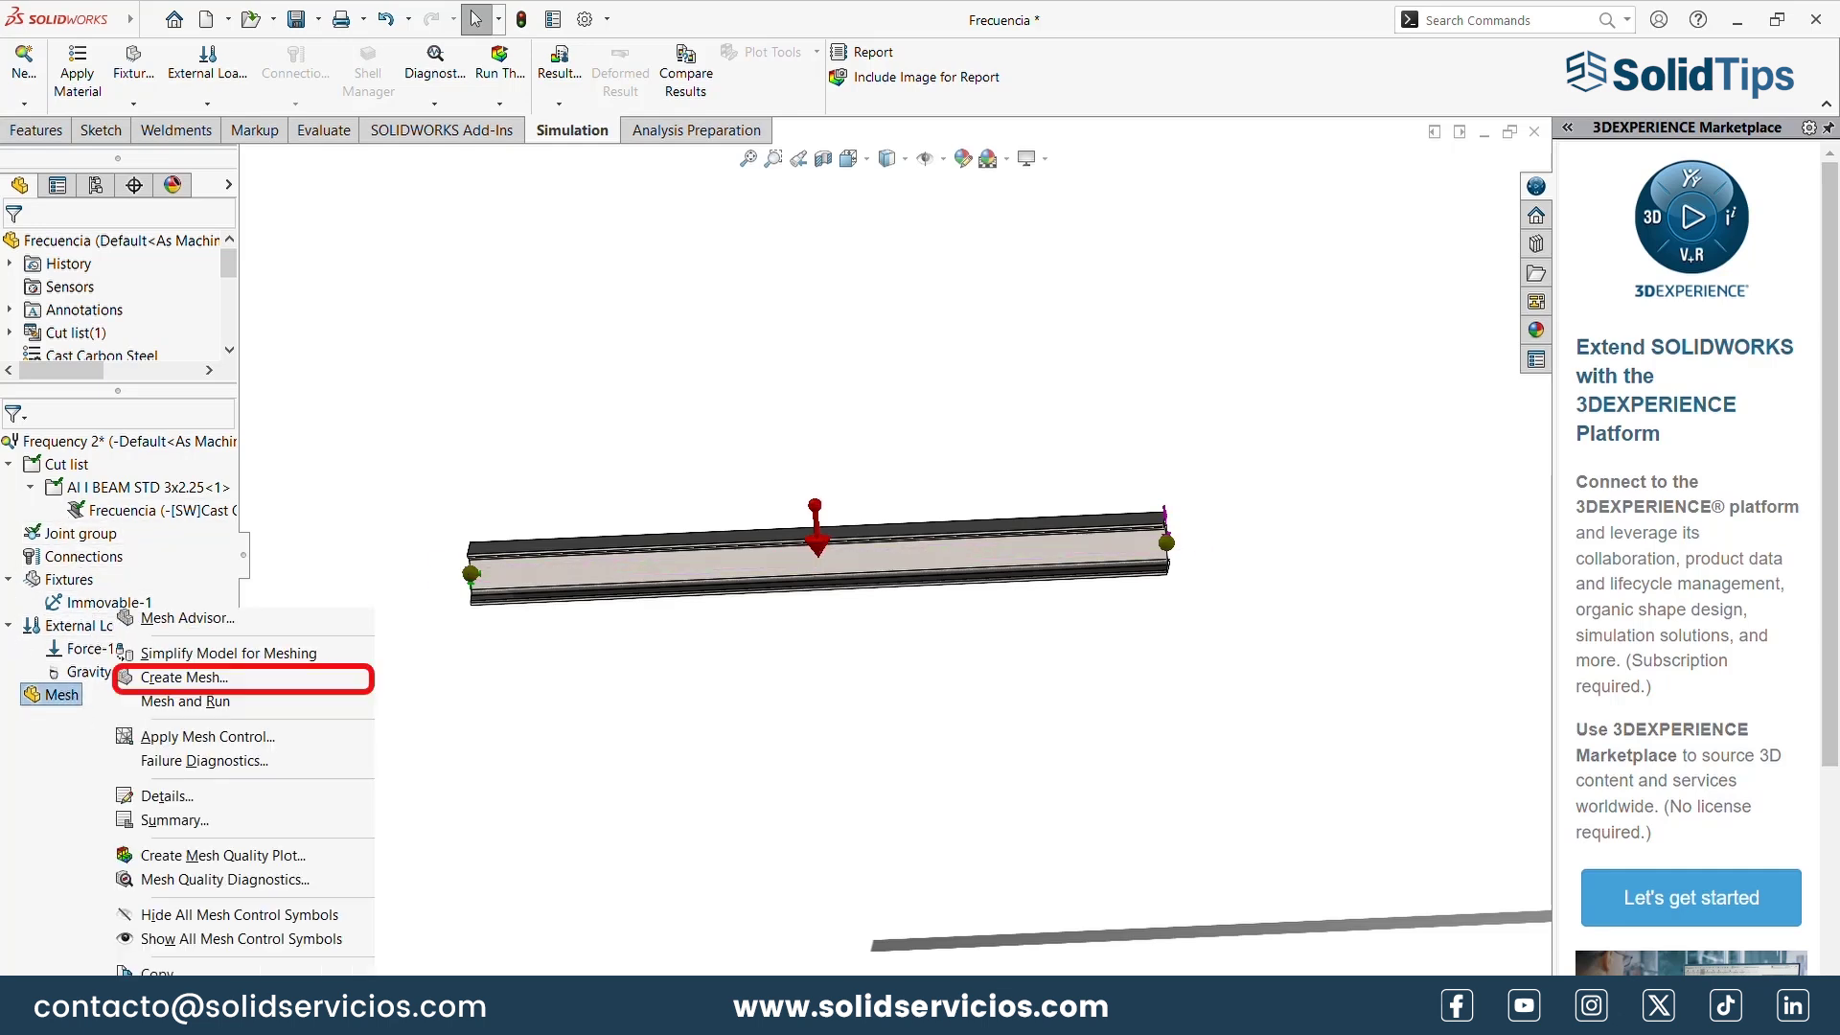
left_click(182, 677)
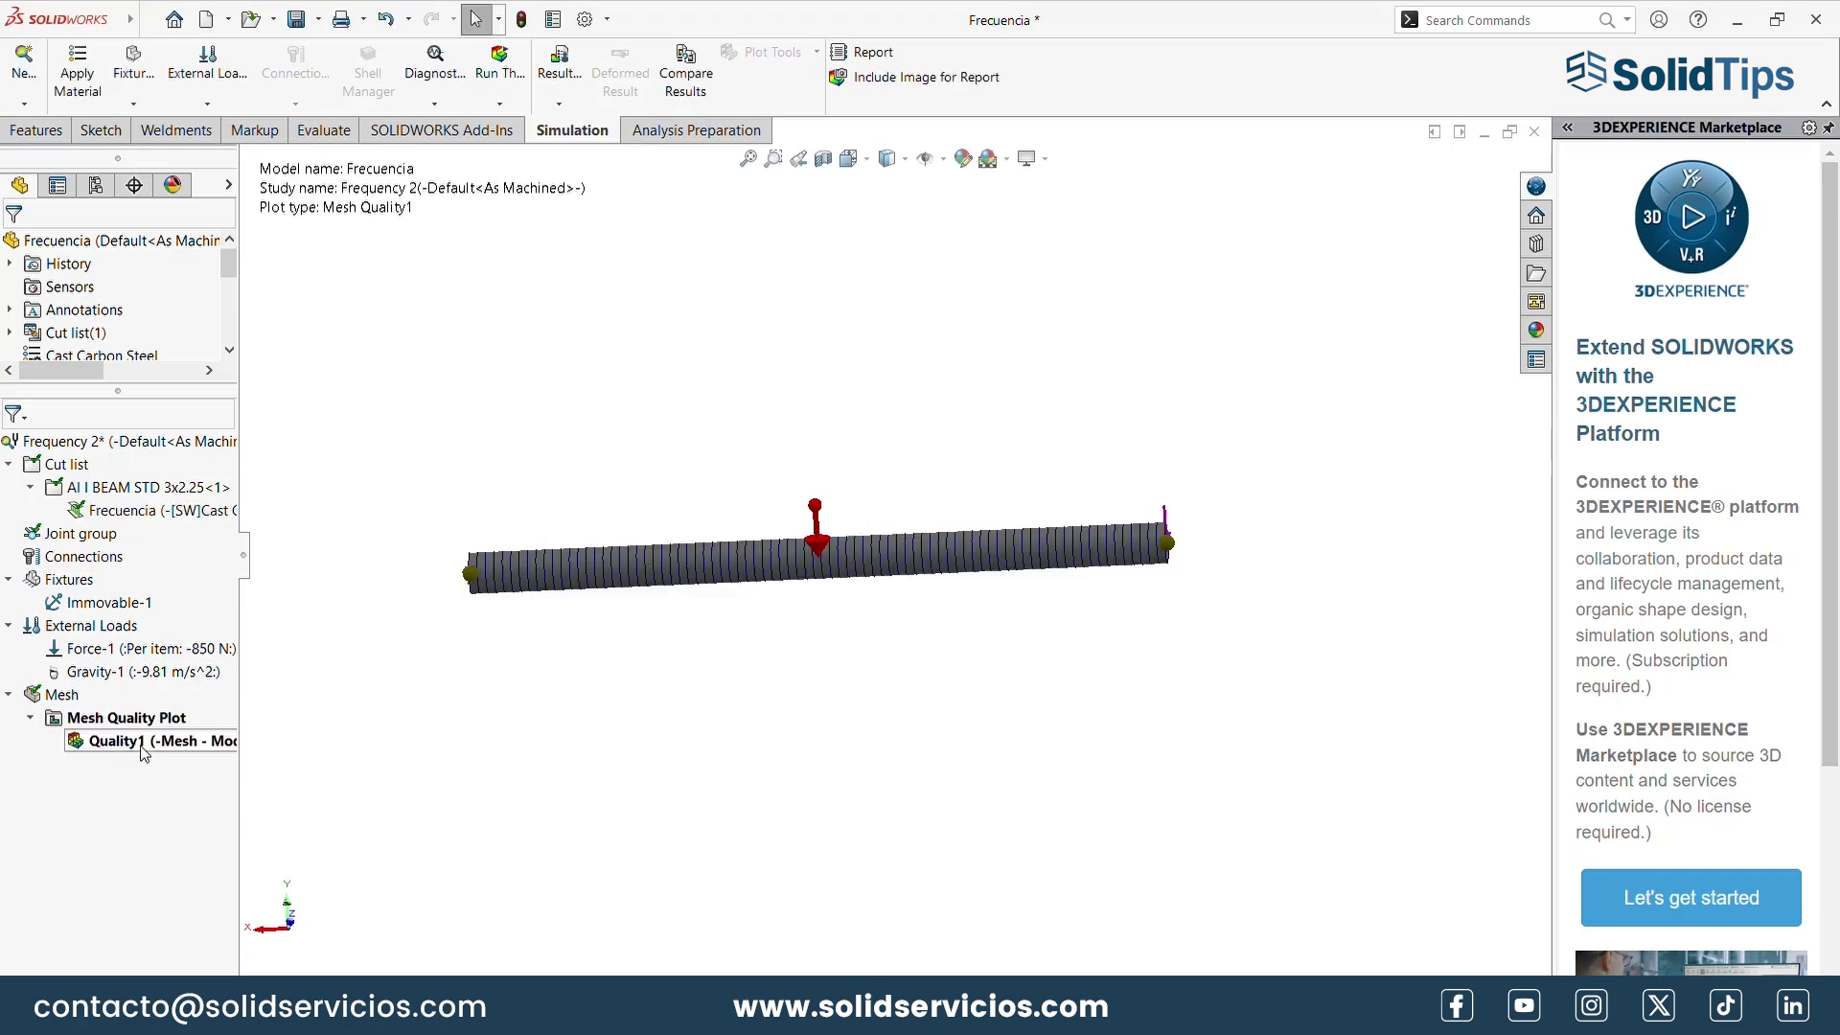
mouse_move(986, 639)
middle_mouse_down()
mouse_move(863, 662)
mouse_move(1132, 614)
mouse_move(1109, 628)
middle_mouse_up()
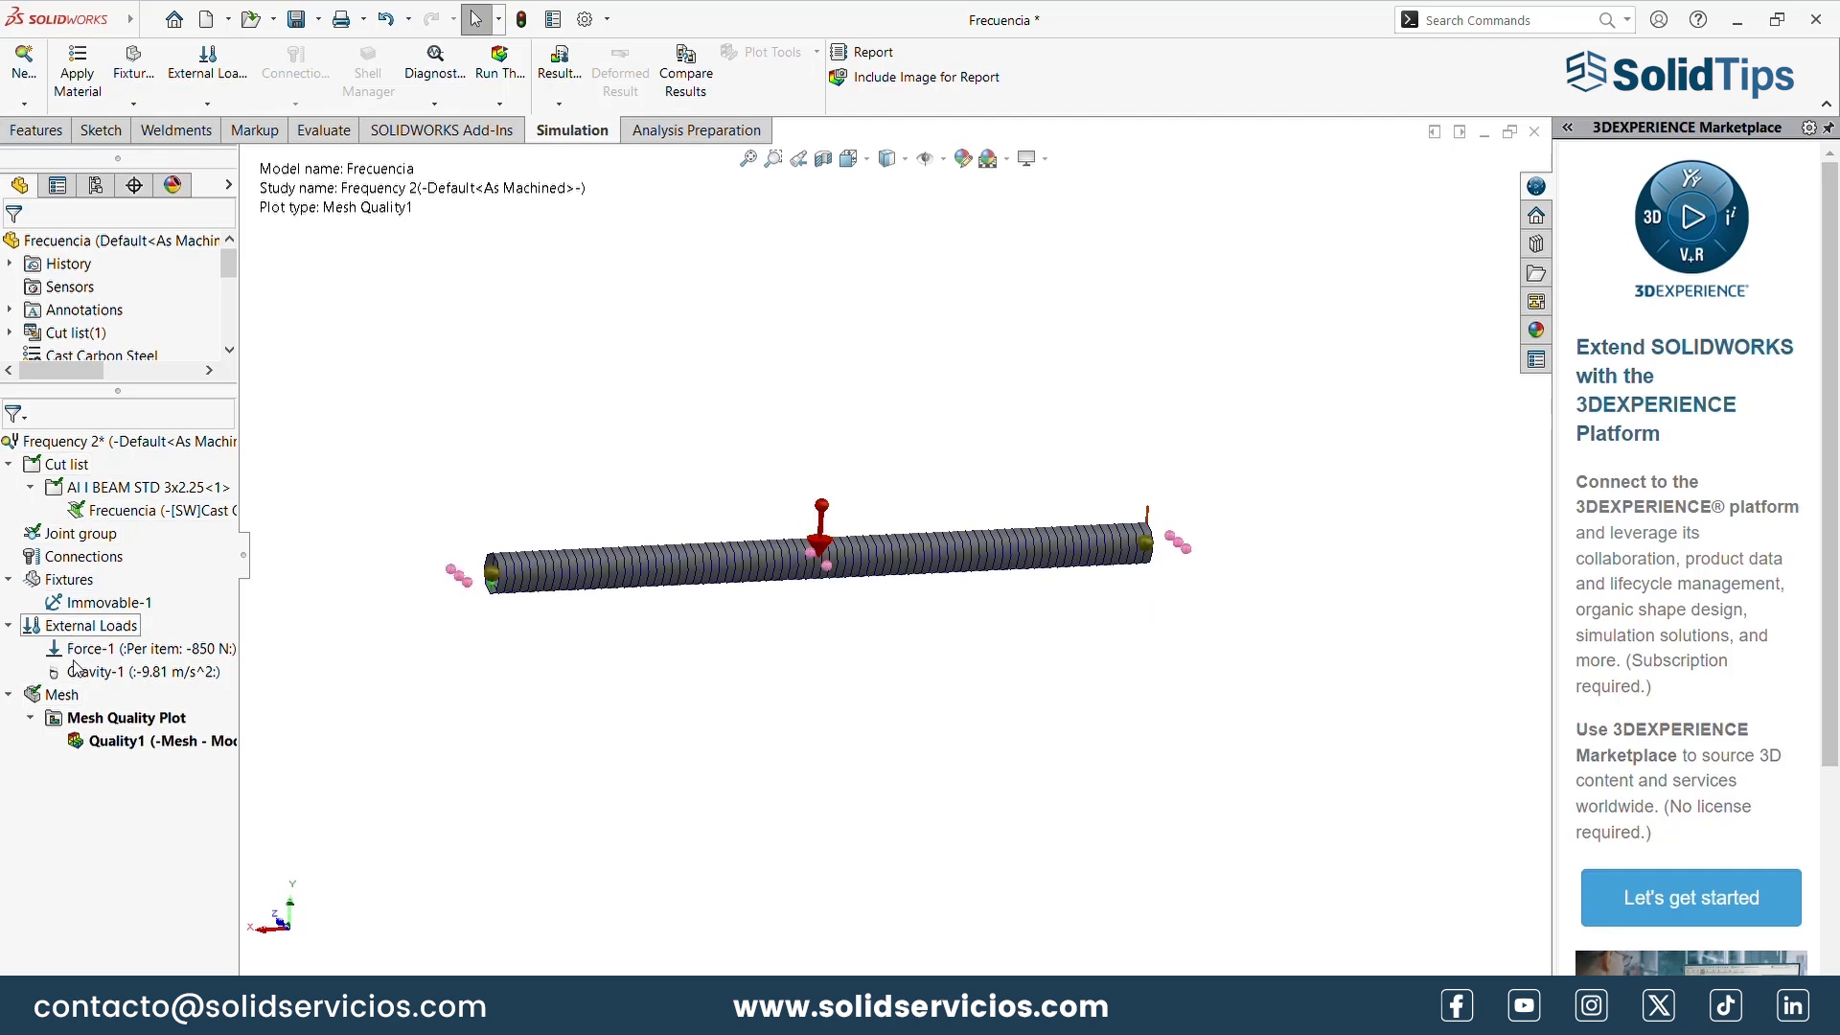
left_click(7, 464)
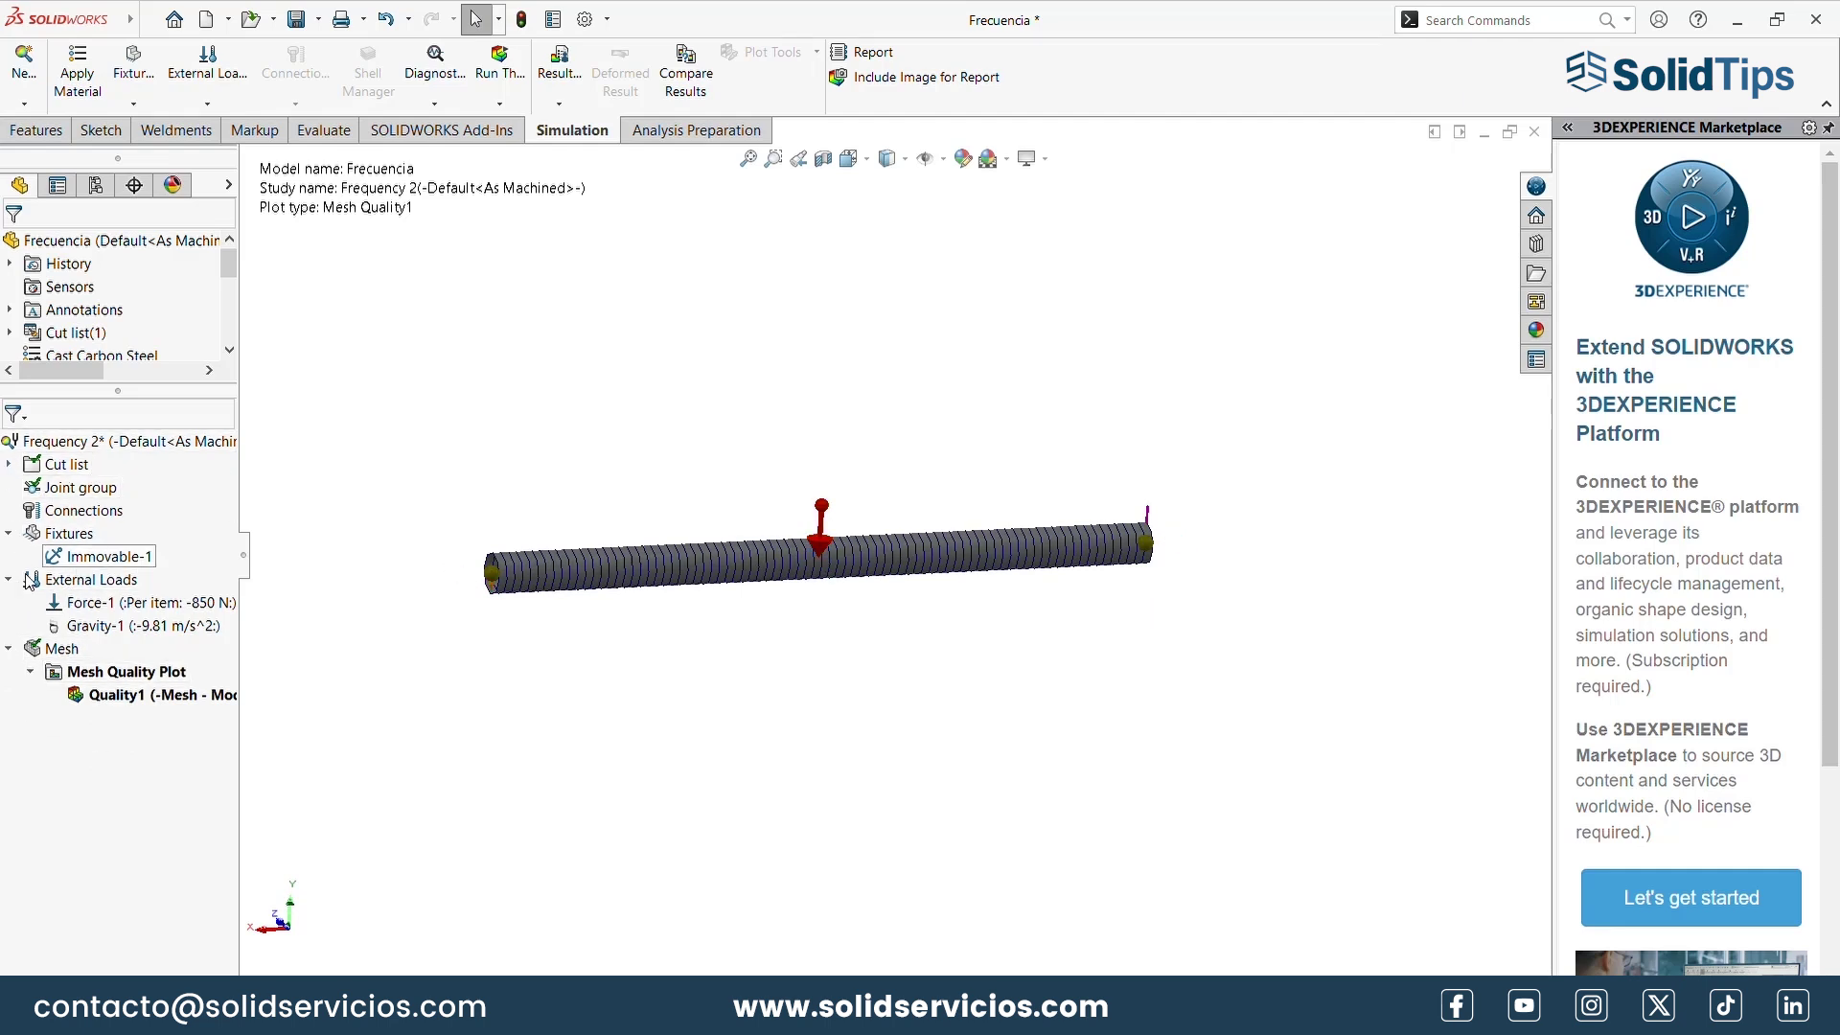
left_click(8, 533)
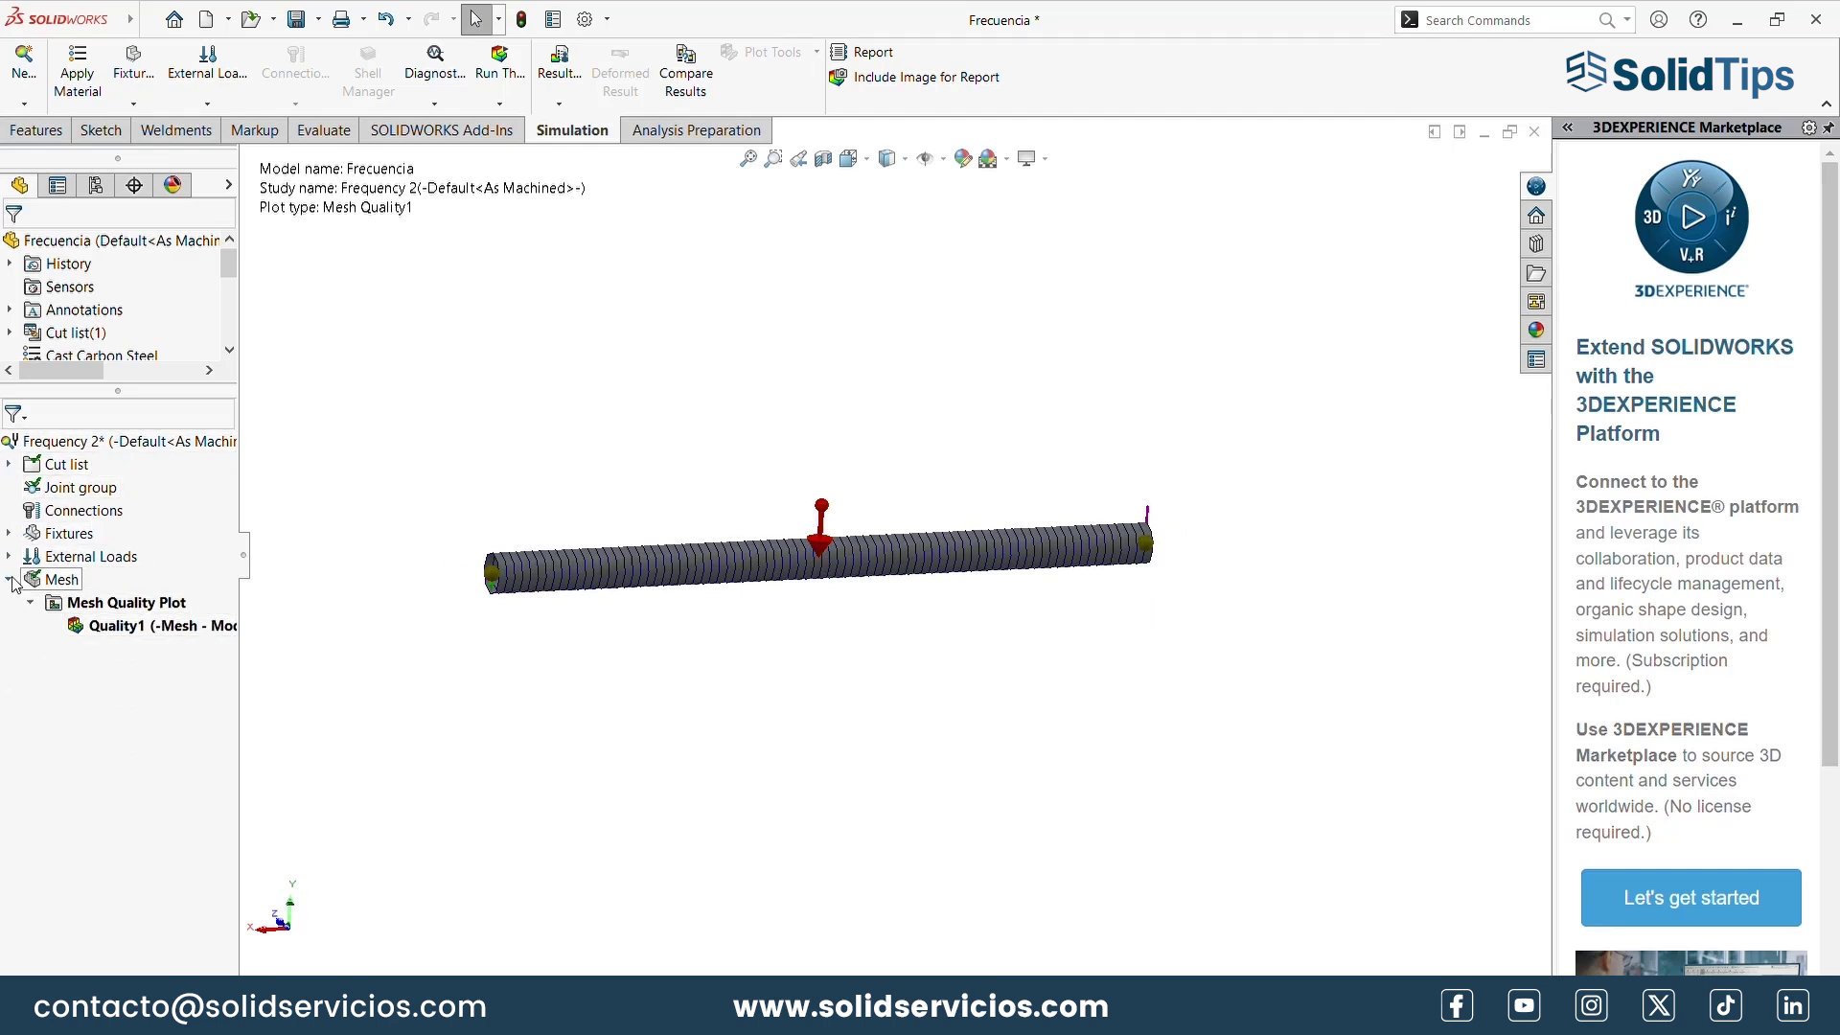
left_click(8, 579)
right_click(122, 445)
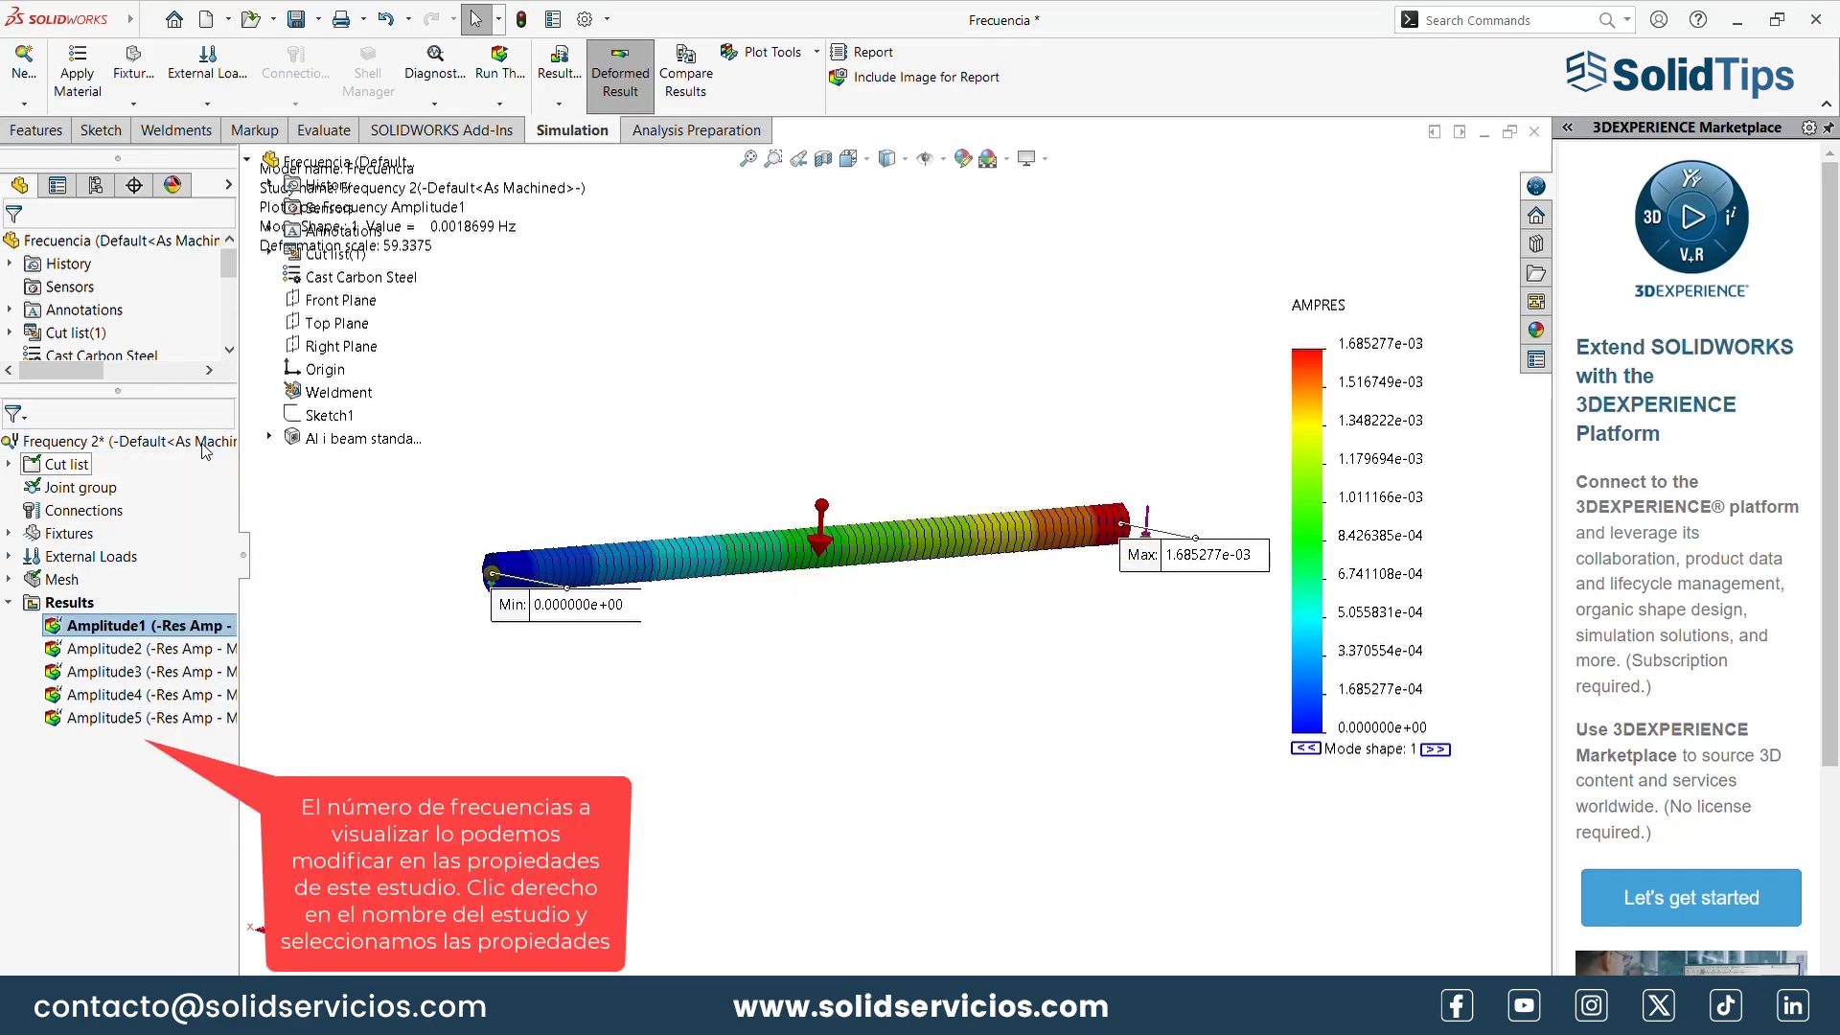
Run Frequency 2, then animate and close the Amplitude1 first mode shape at 0.0018699 Hz
left_click(207, 444)
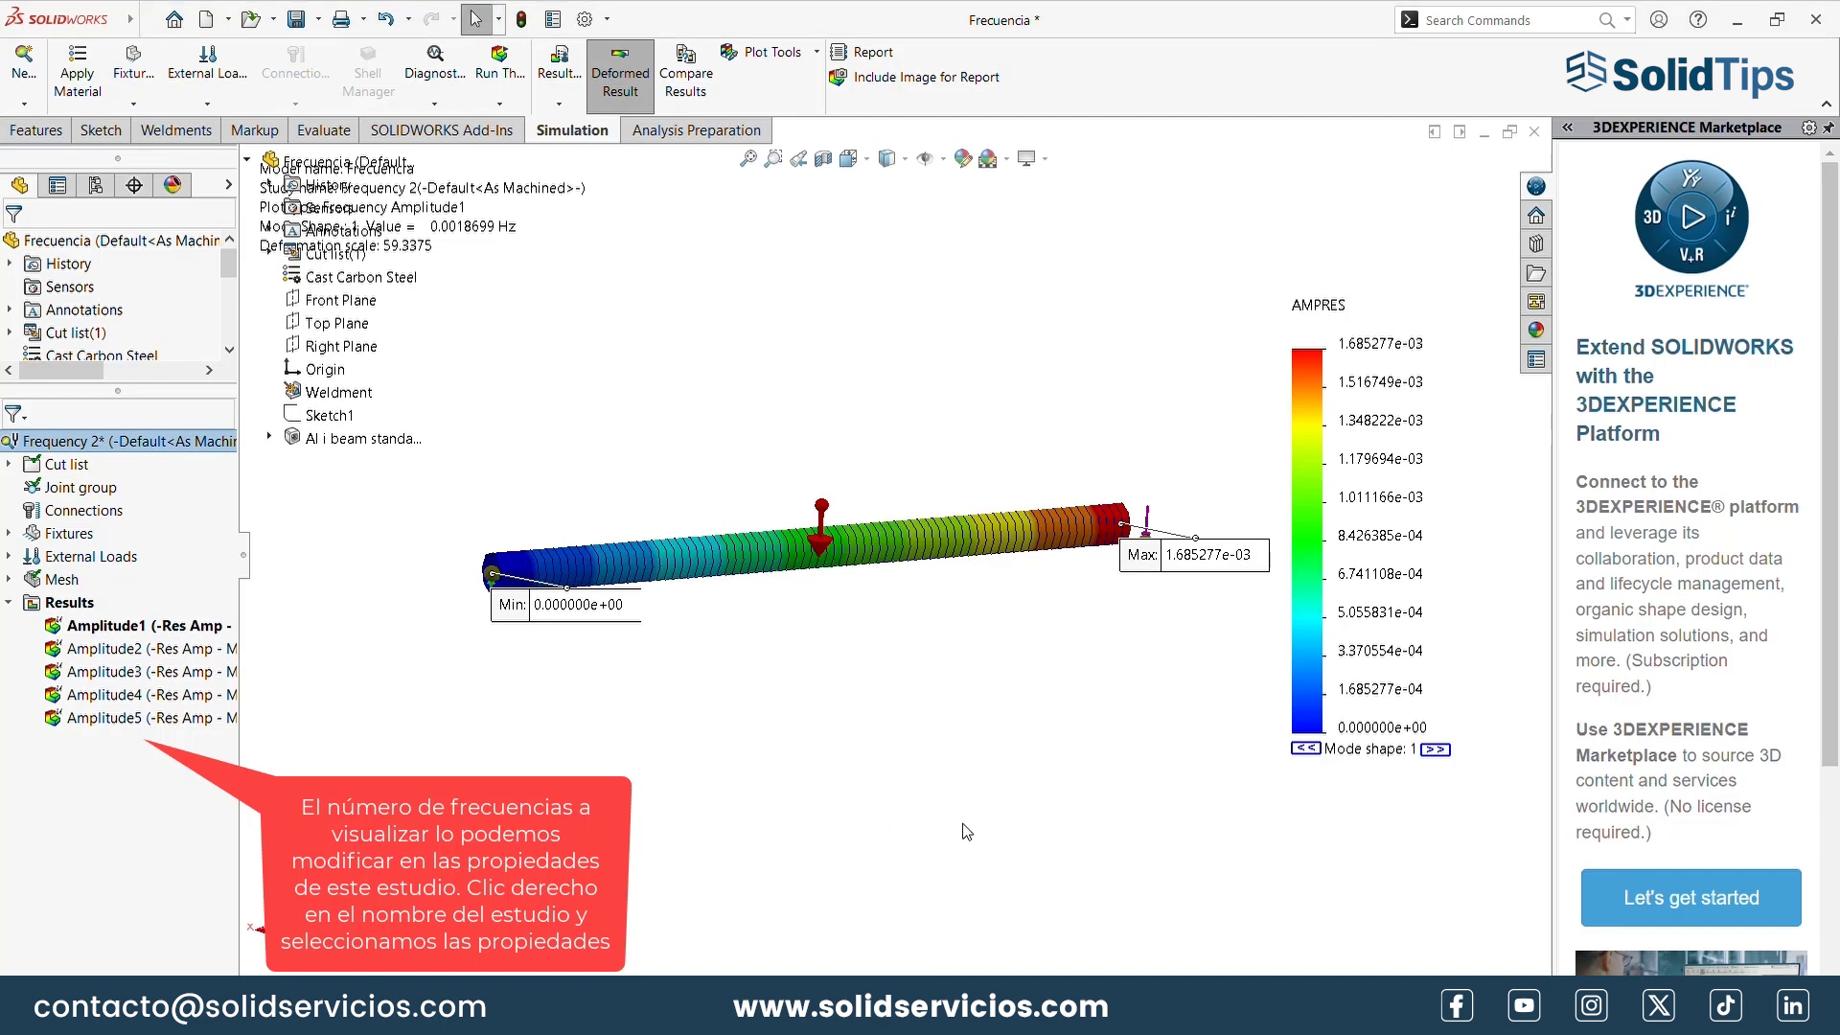
middle_click_drag(844, 671, 881, 618)
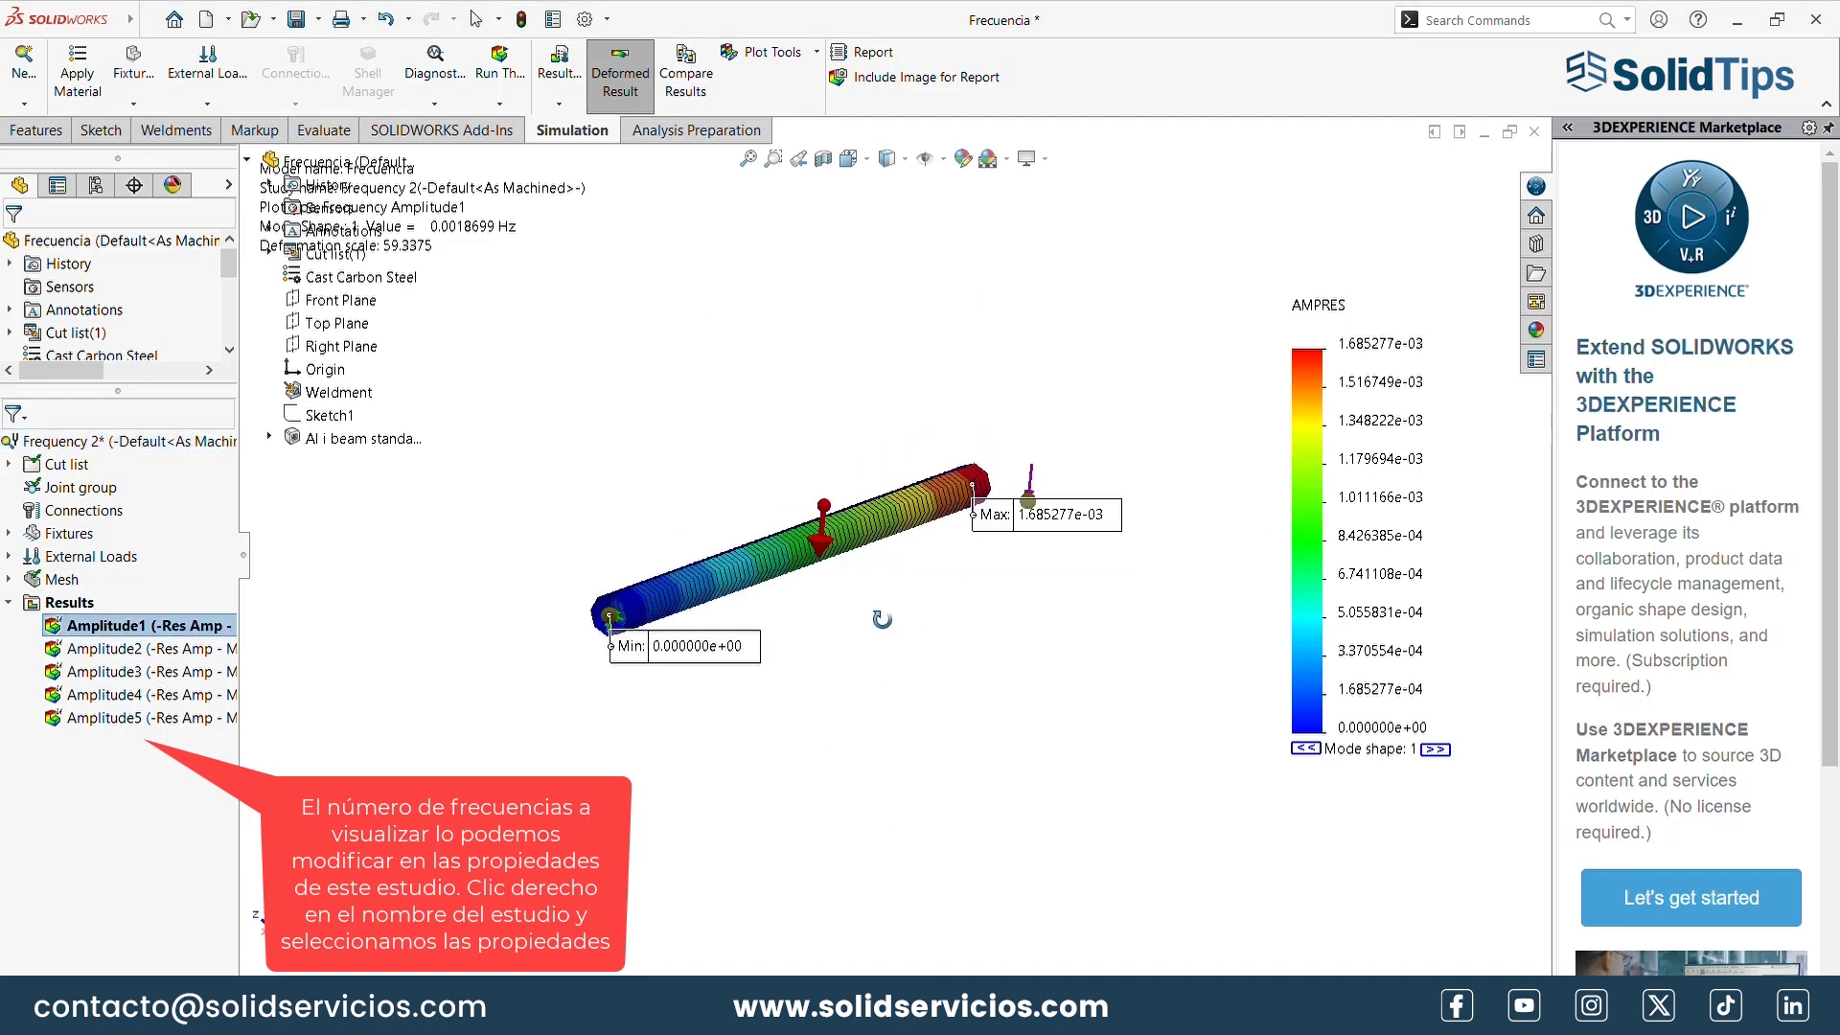
right_click(140, 631)
left_click(214, 784)
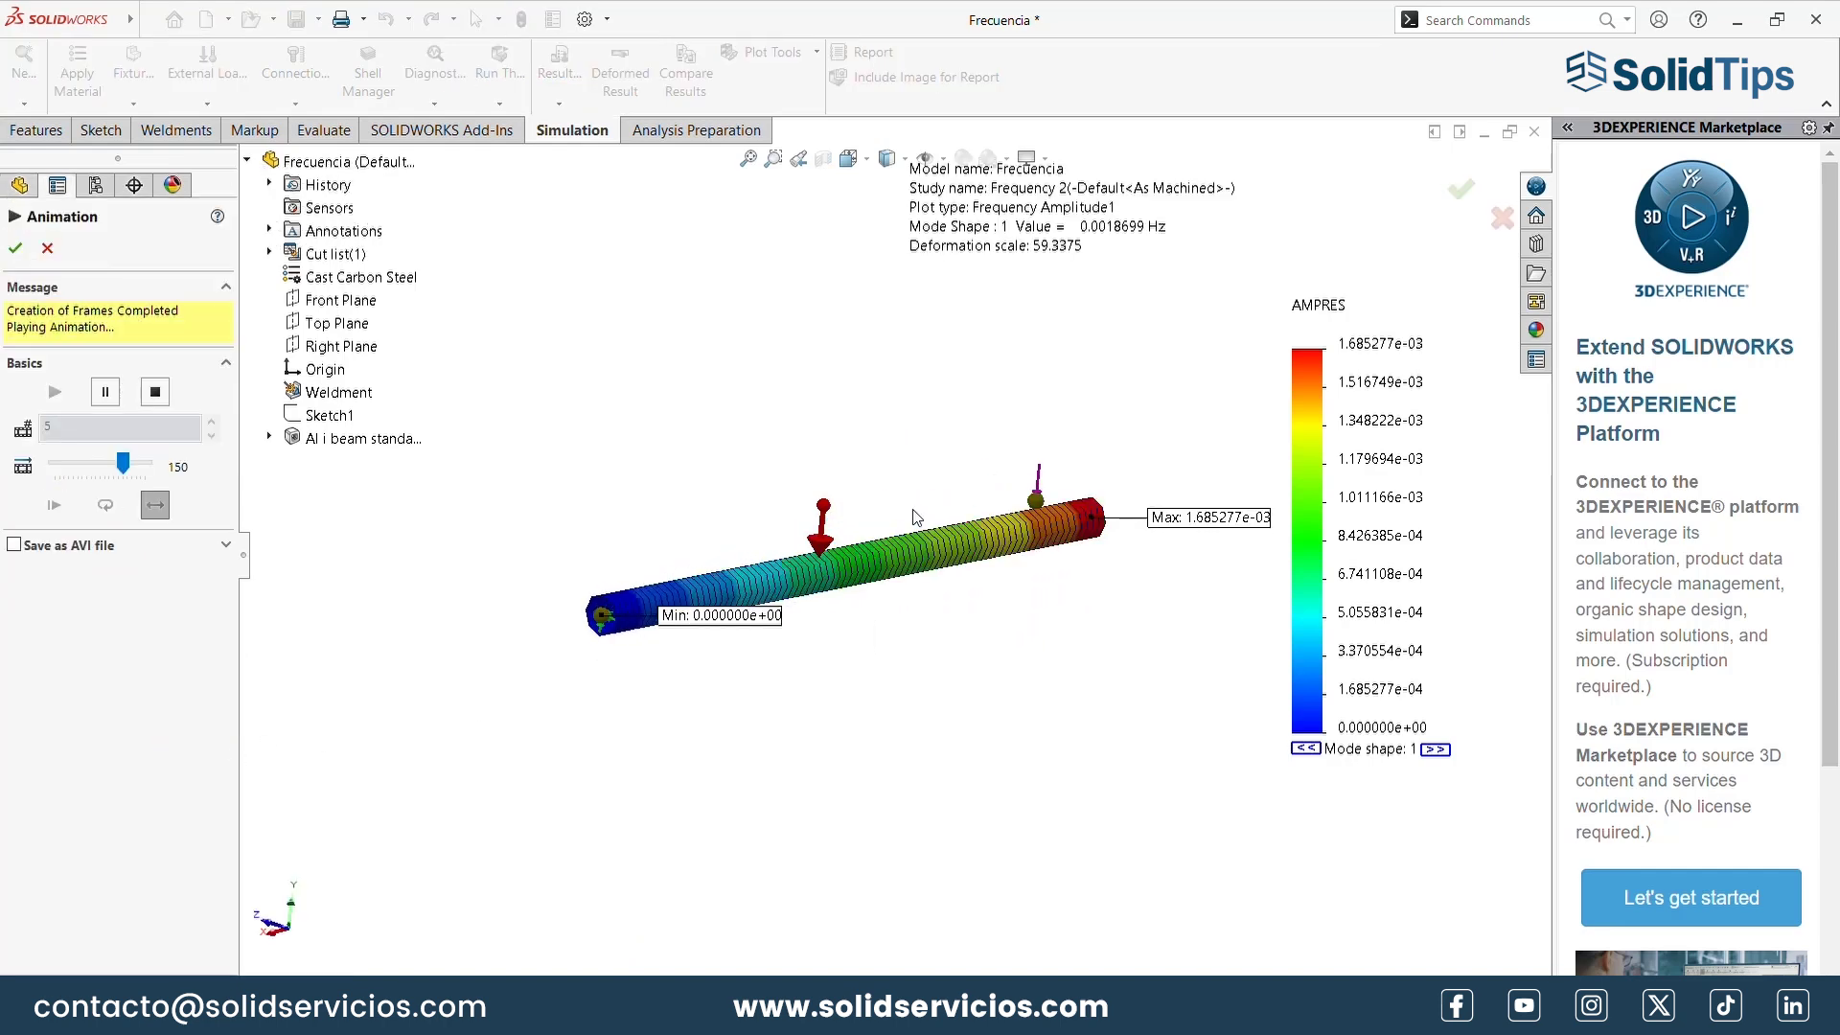
left_click(15, 248)
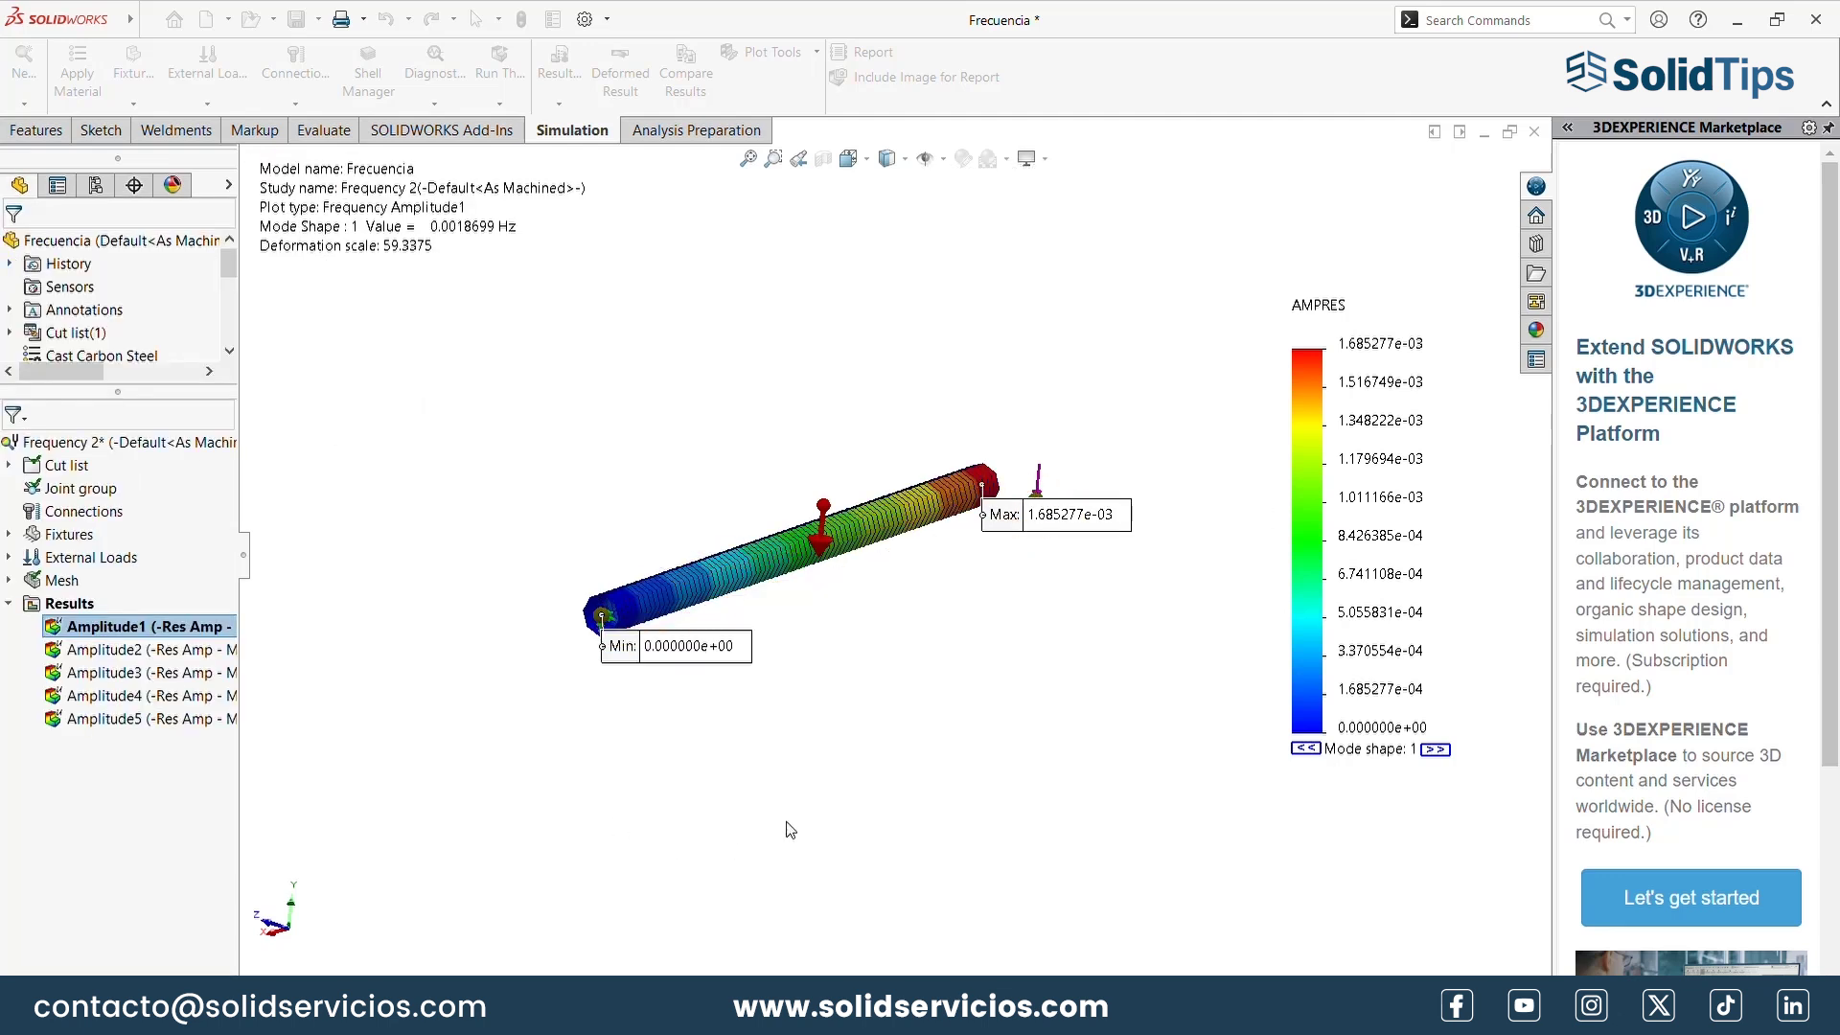
left_click(49, 605)
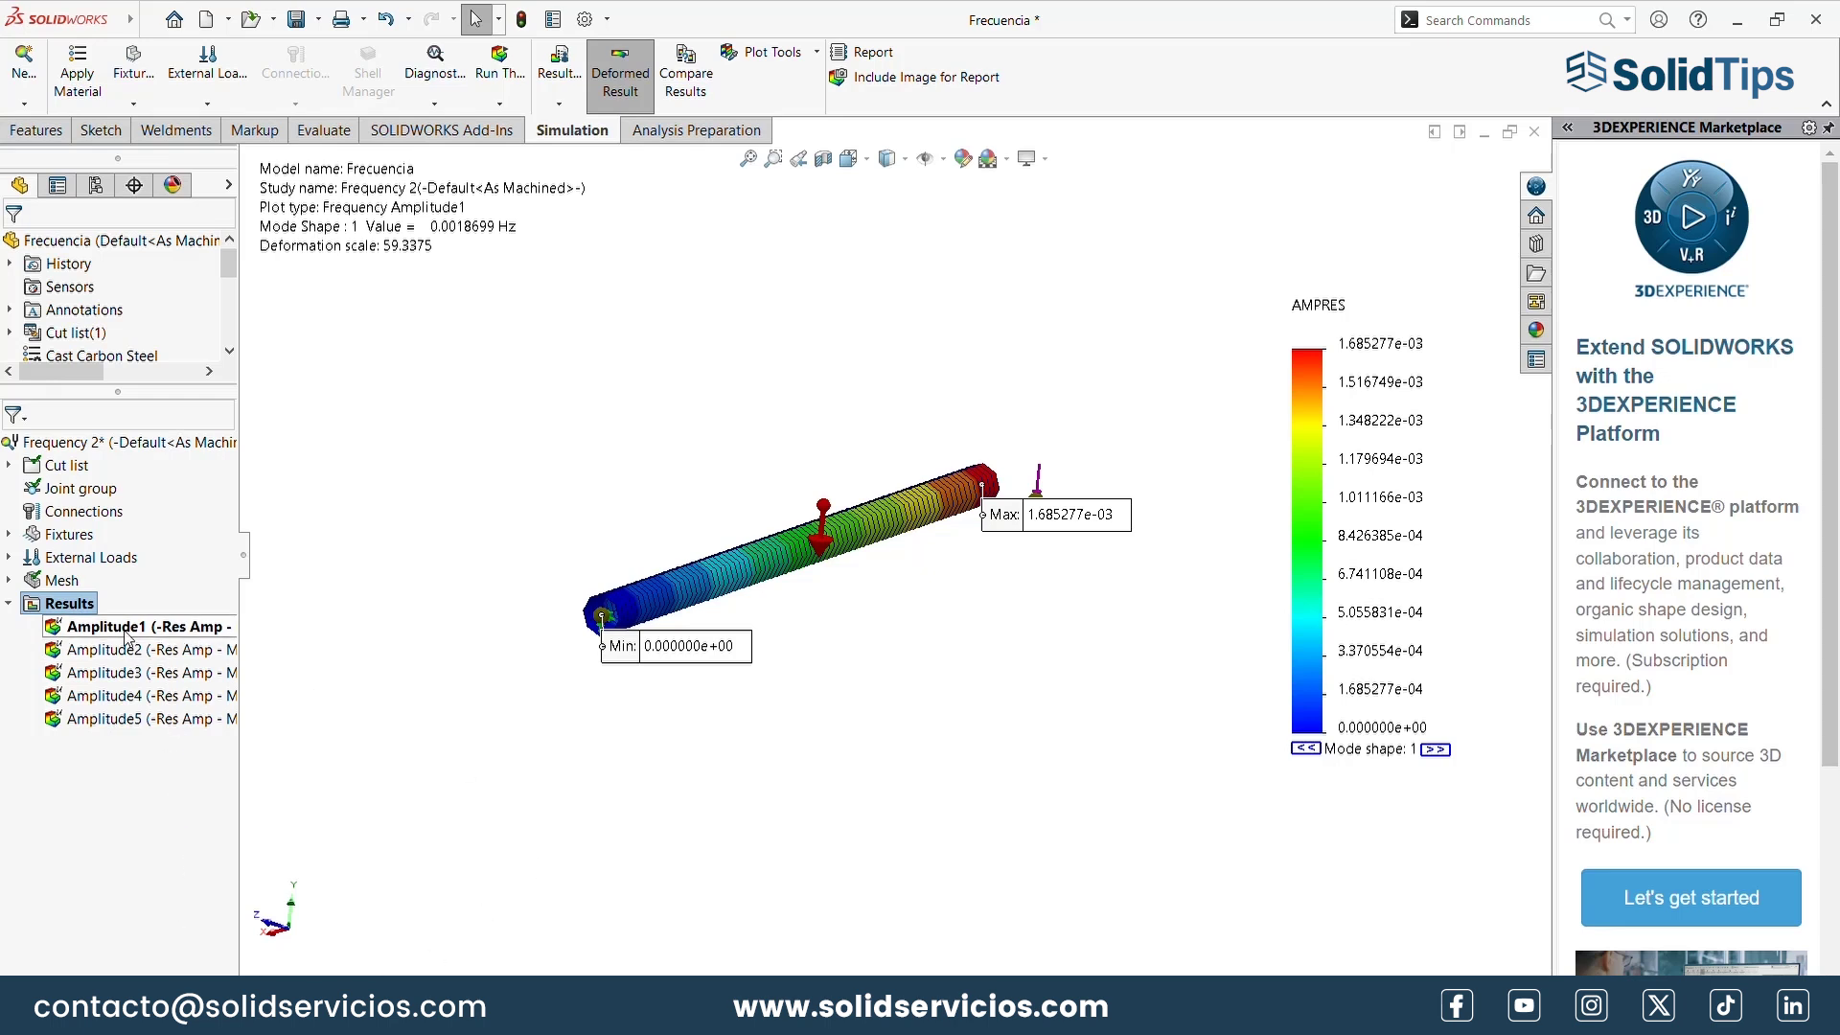
Enable Render beam profile for Amplitude1 and animate the first mode shape on it
right_click(159, 628)
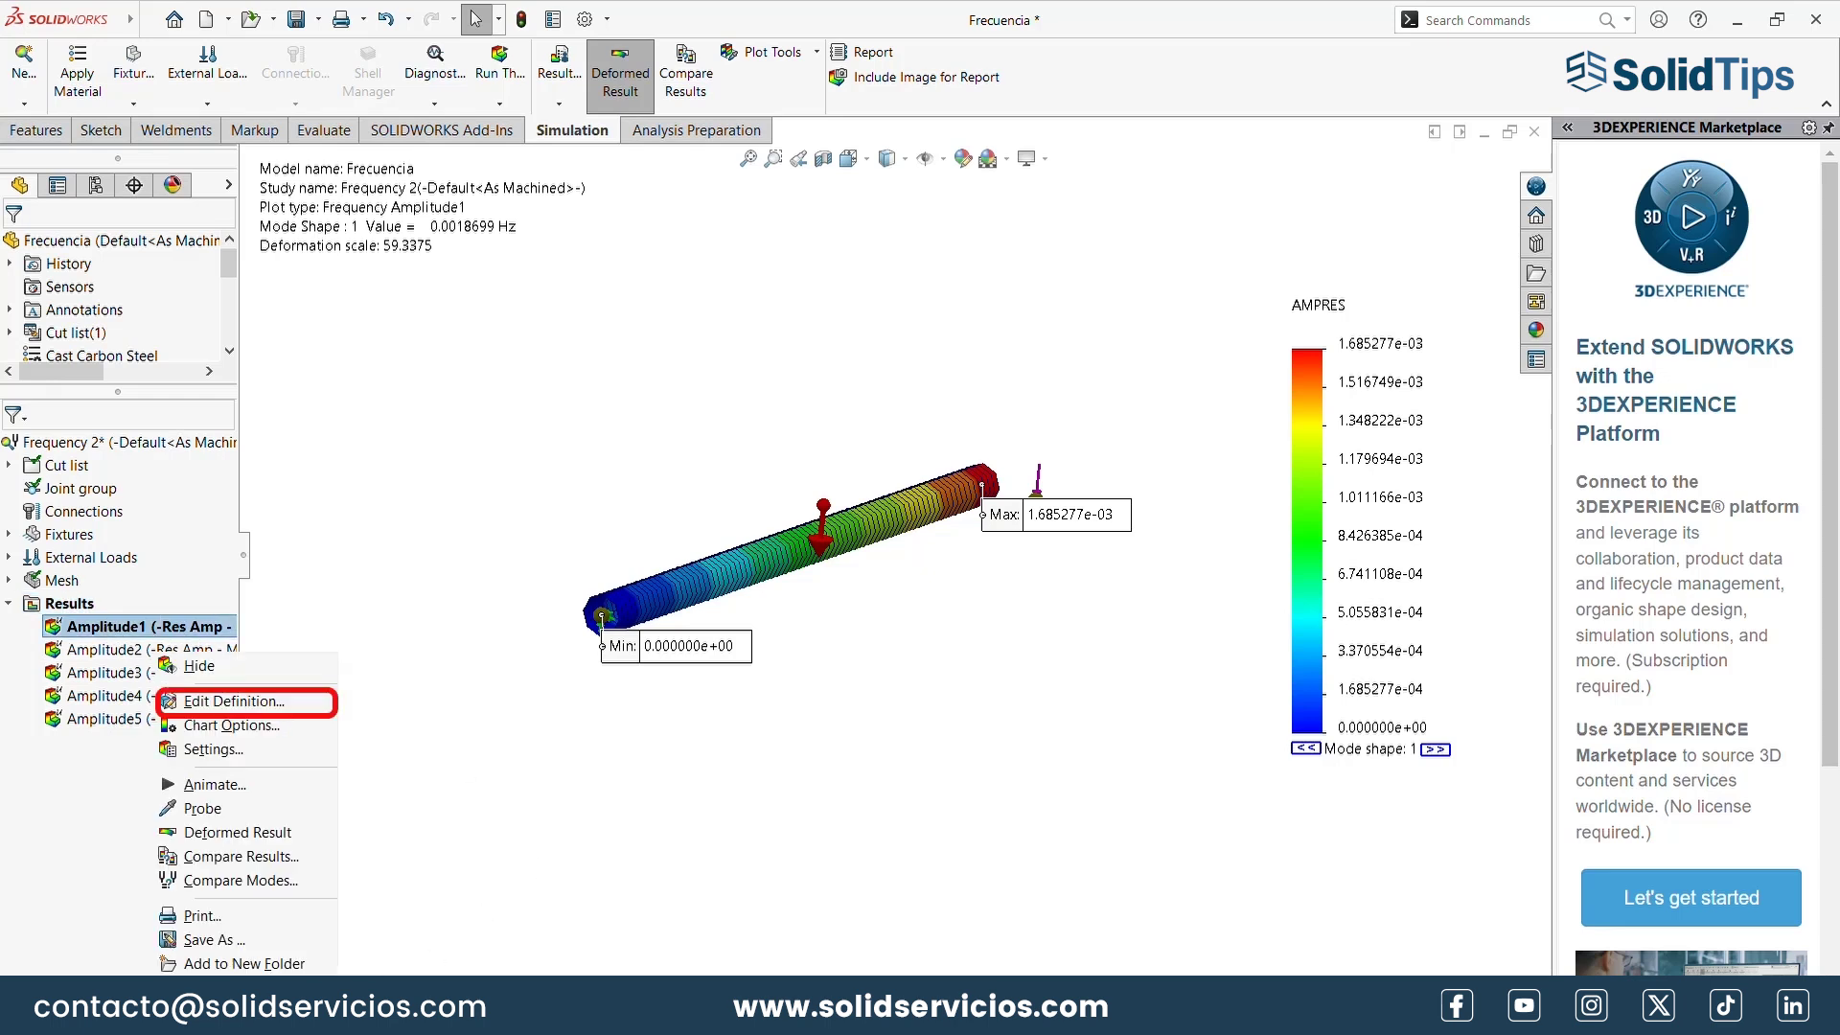
left_click(234, 700)
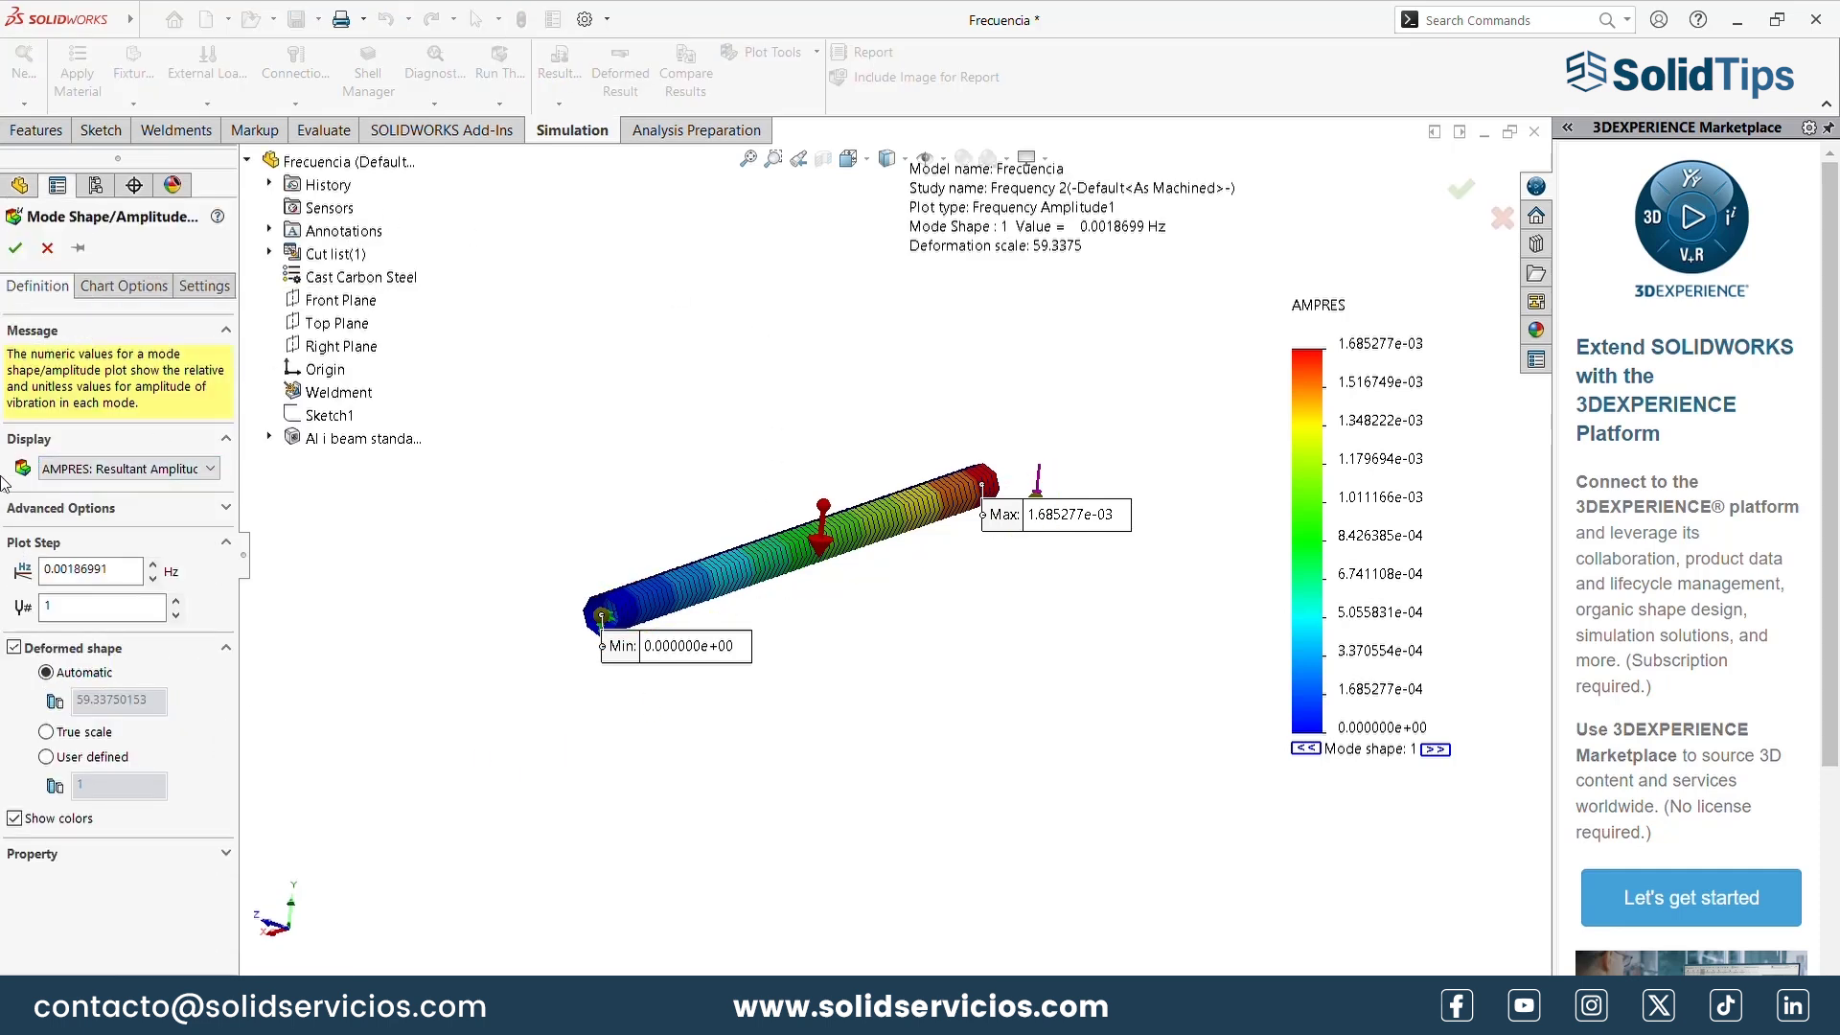
left_click(61, 511)
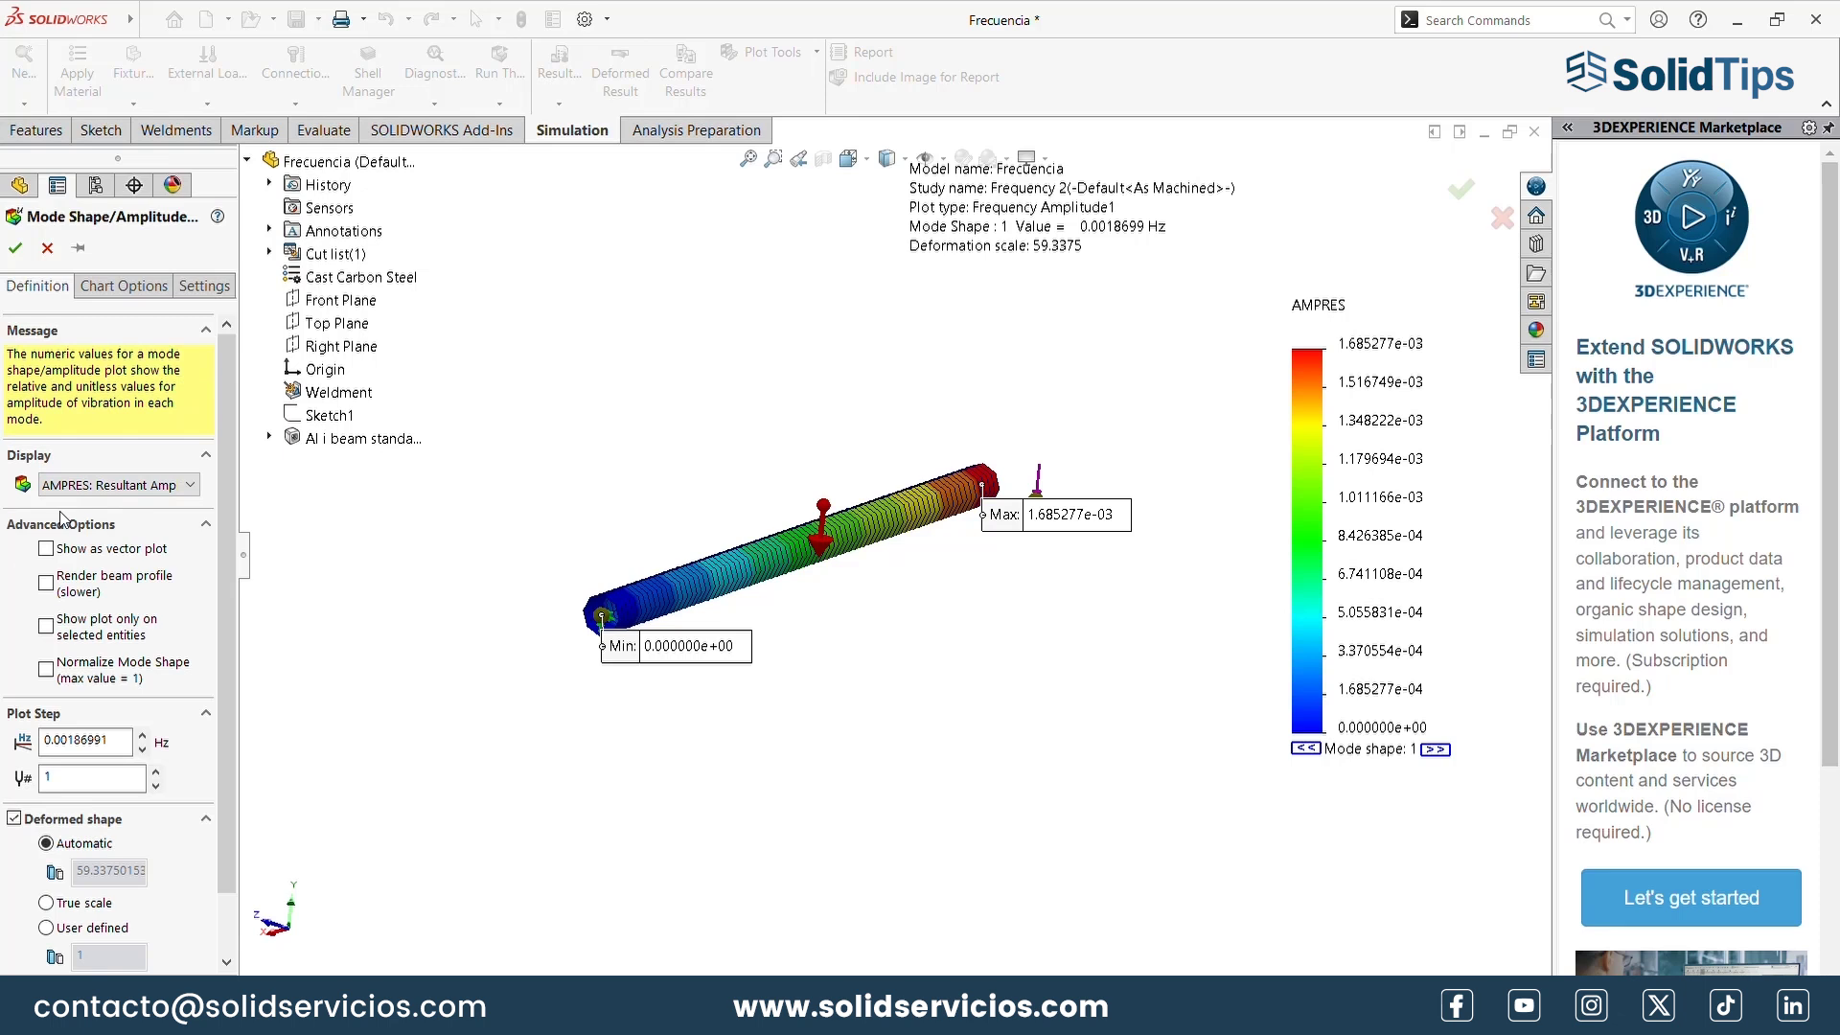
left_click(48, 582)
left_click(12, 251)
right_click(105, 628)
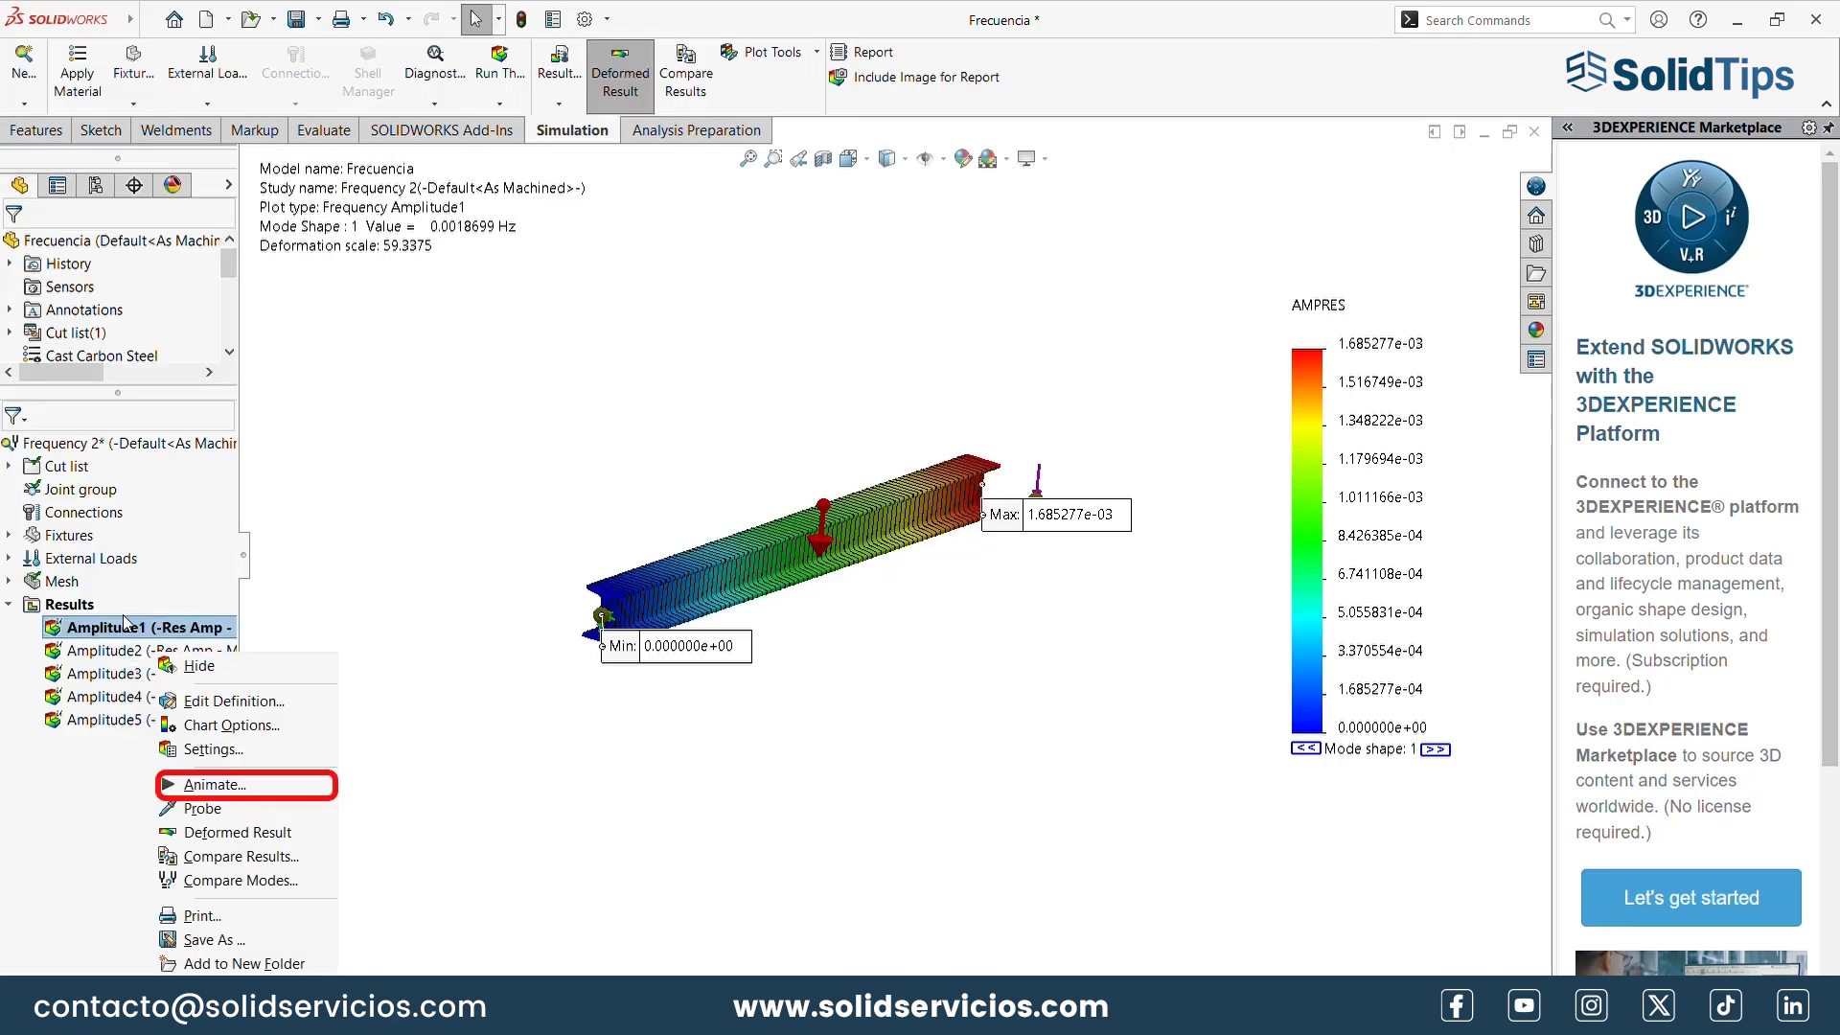
left_click(215, 783)
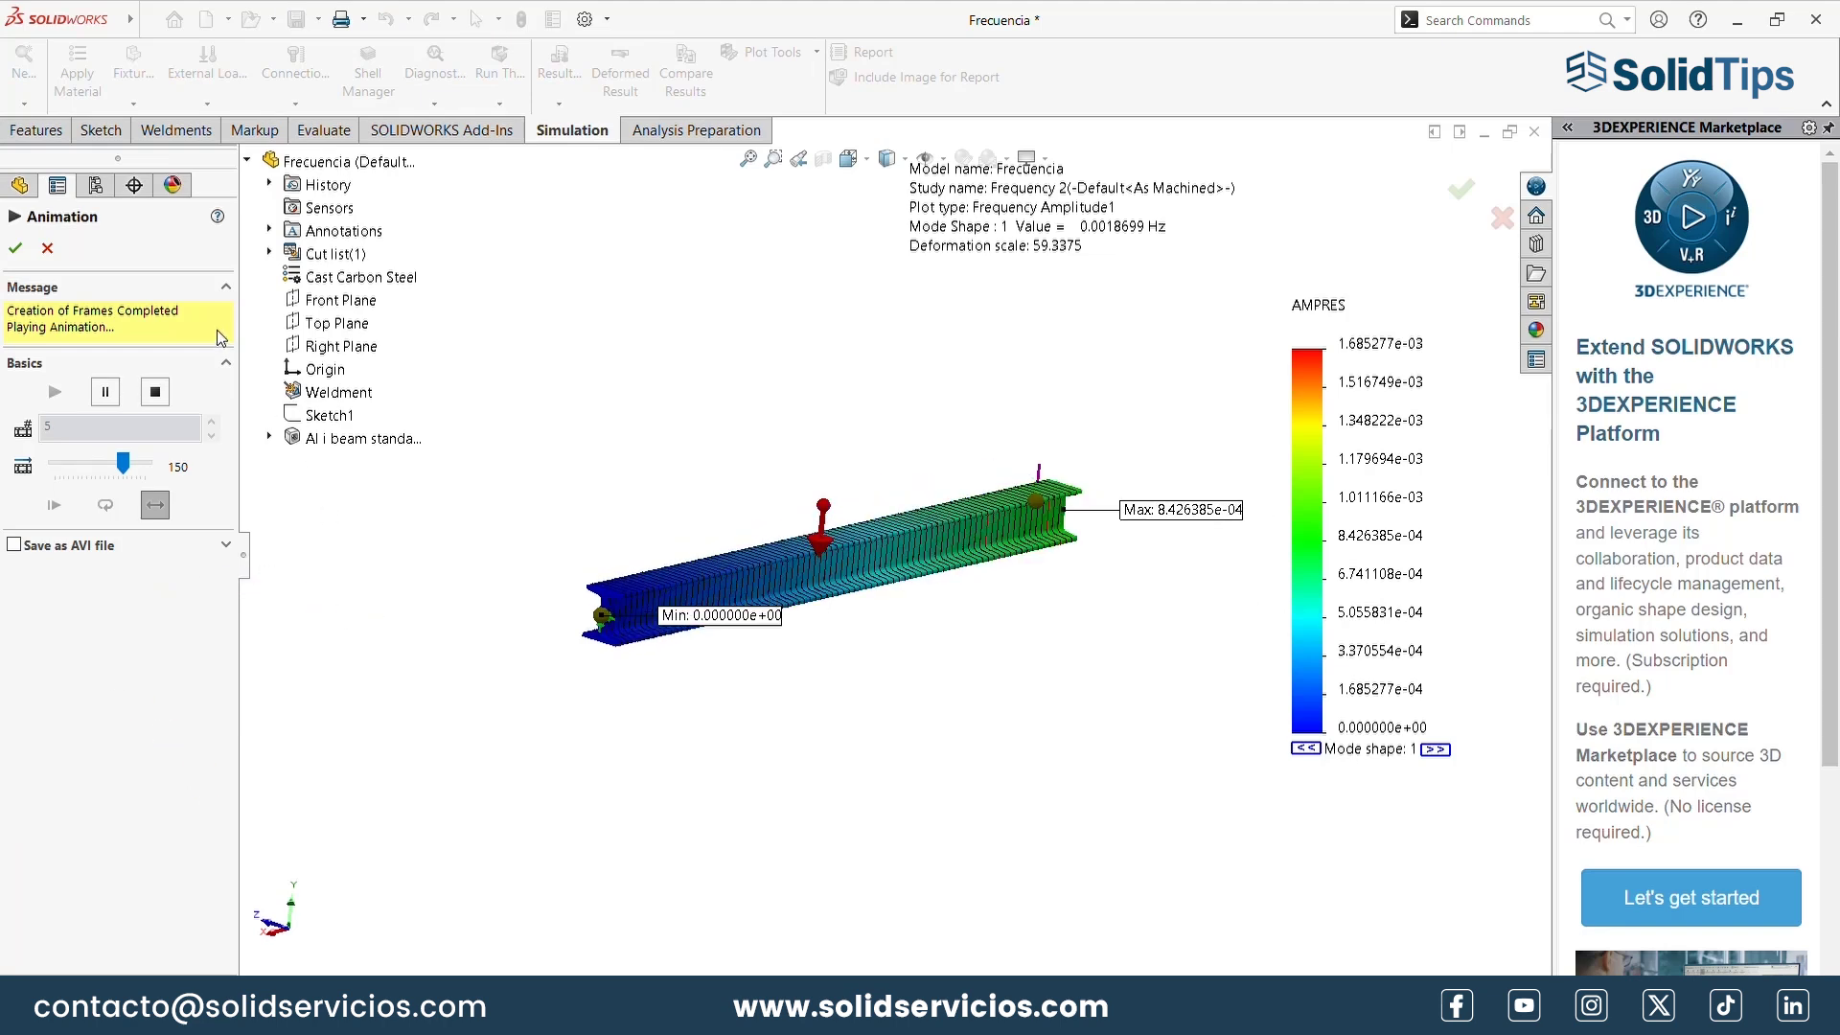
left_click(15, 241)
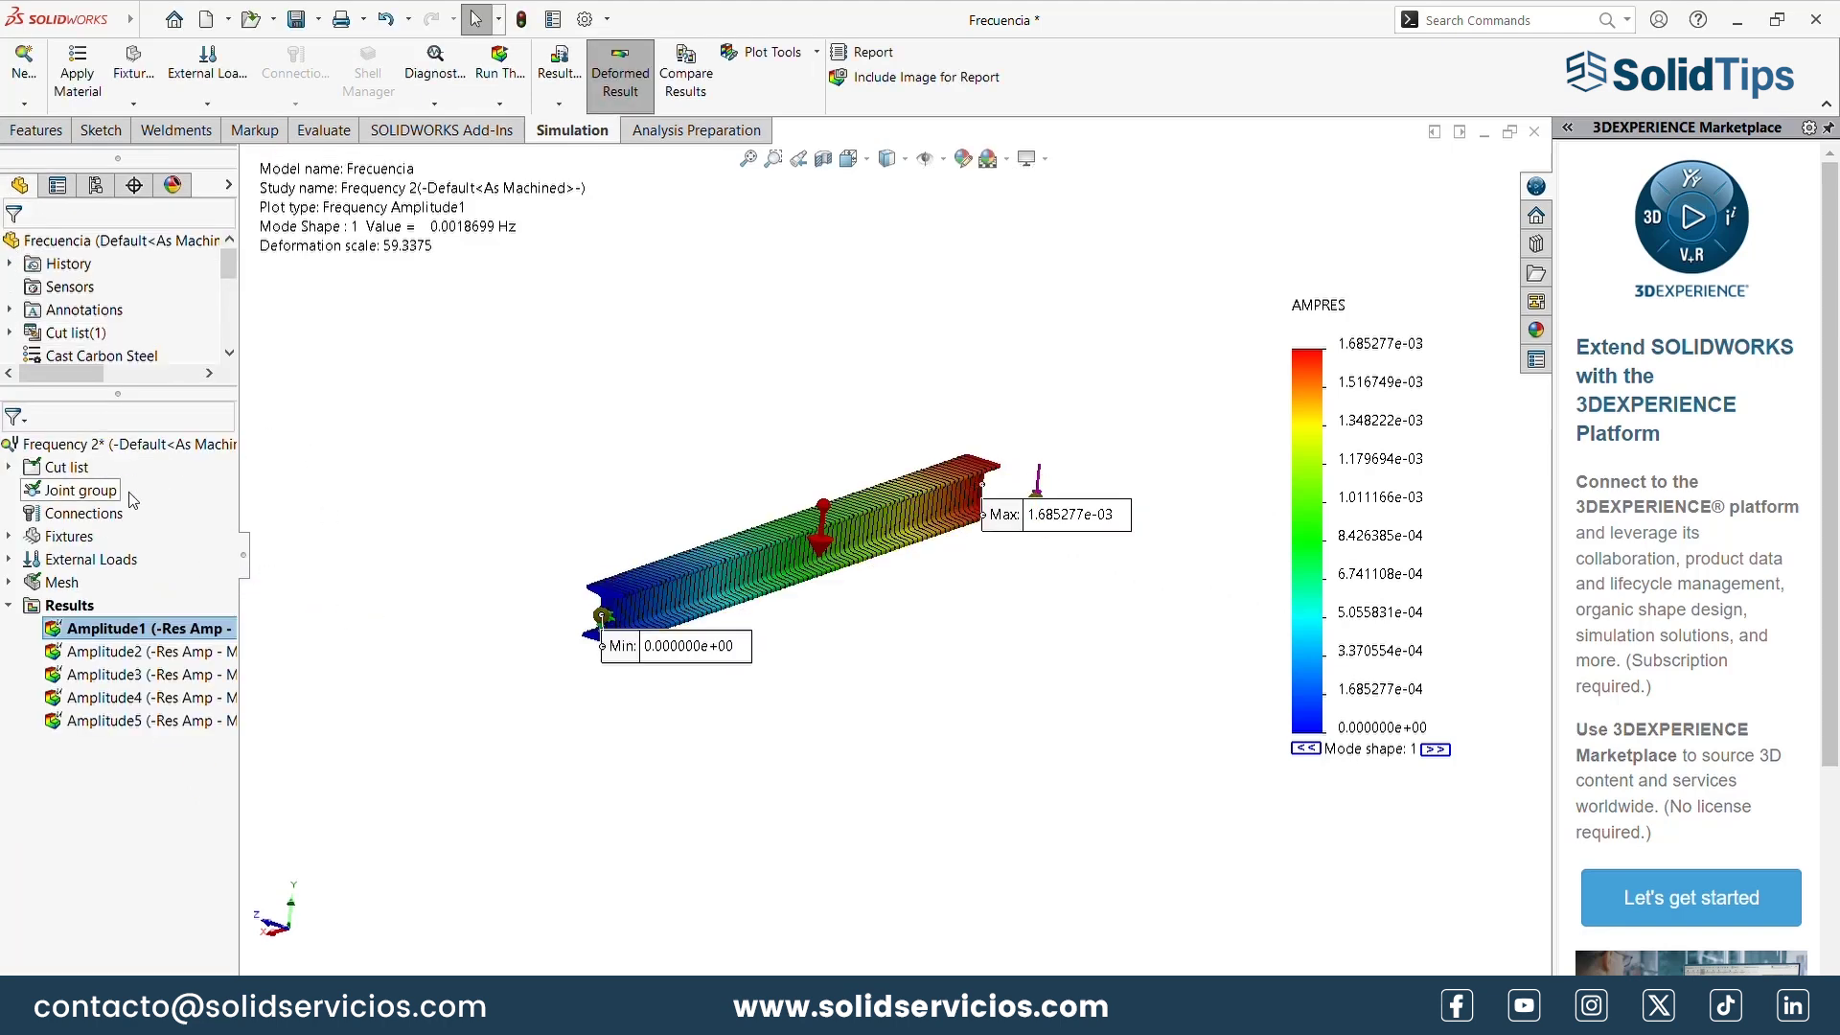
Display the Amplitude2 plot showing mode shape 2 at 0.0019974 Hz
double_click(113, 658)
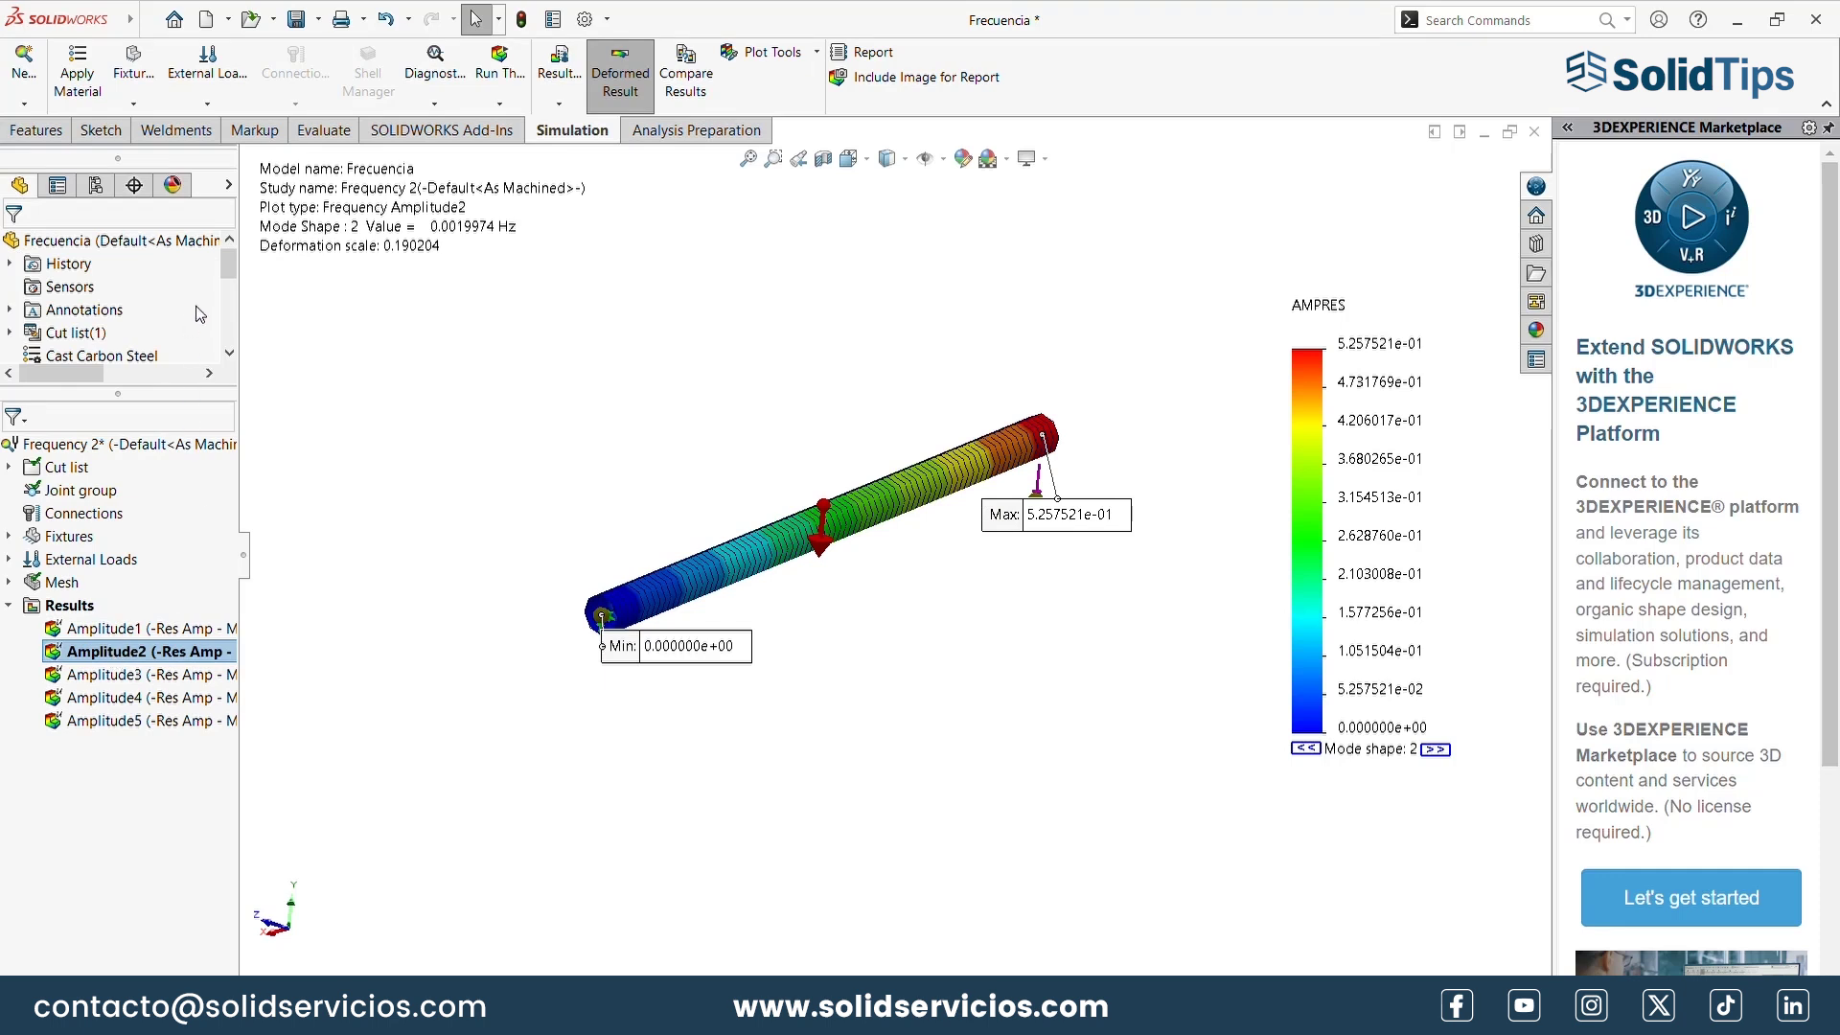
double_click(171, 633)
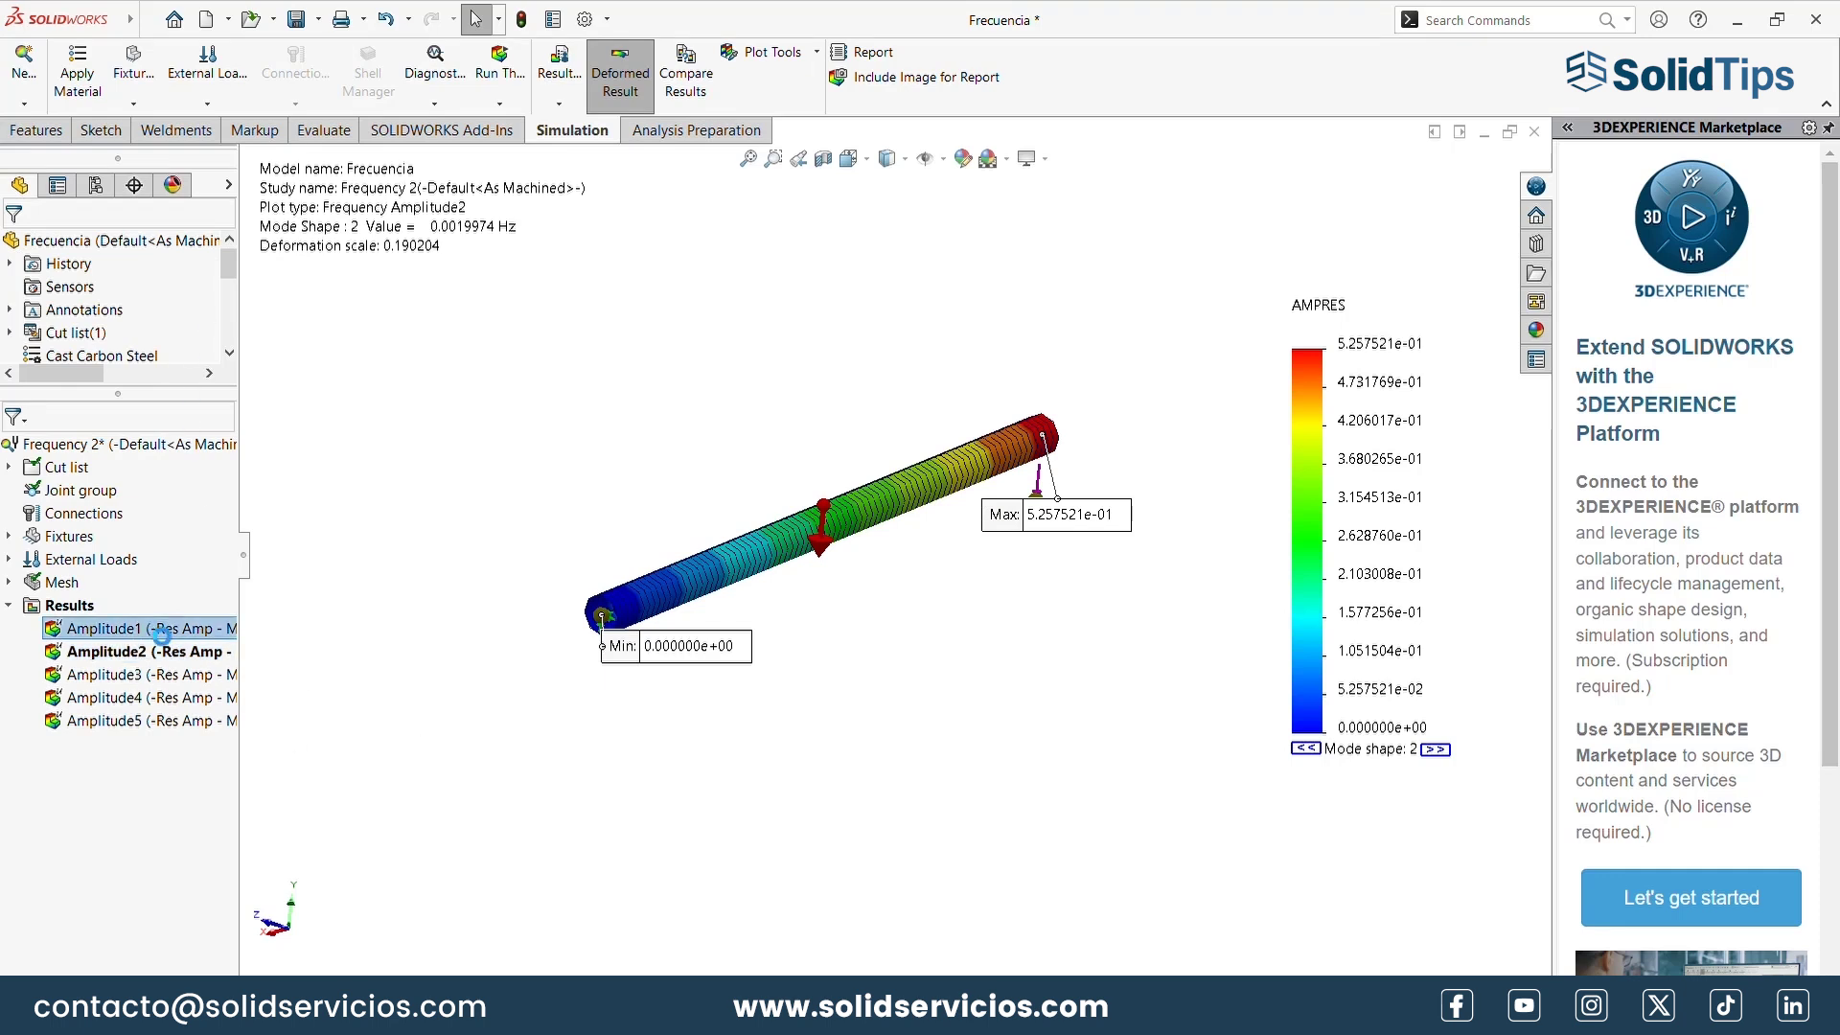
left_click(1435, 749)
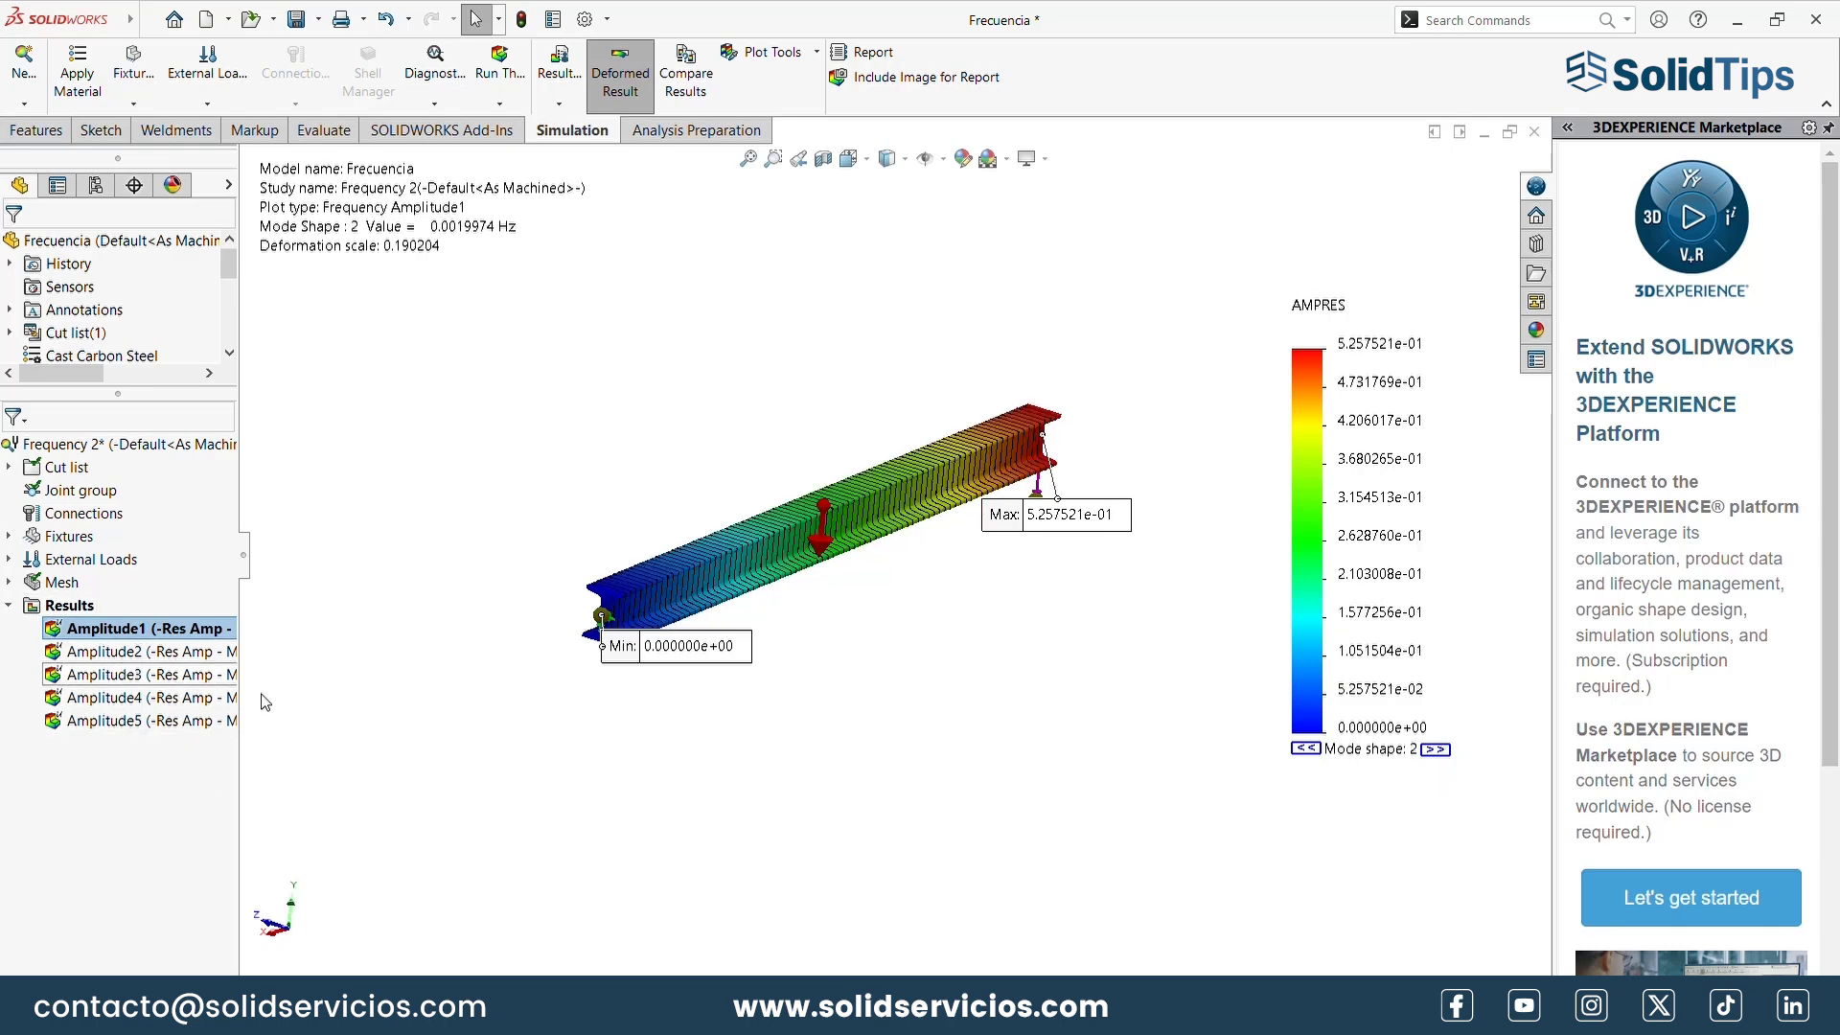
double_click(105, 653)
right_click(93, 614)
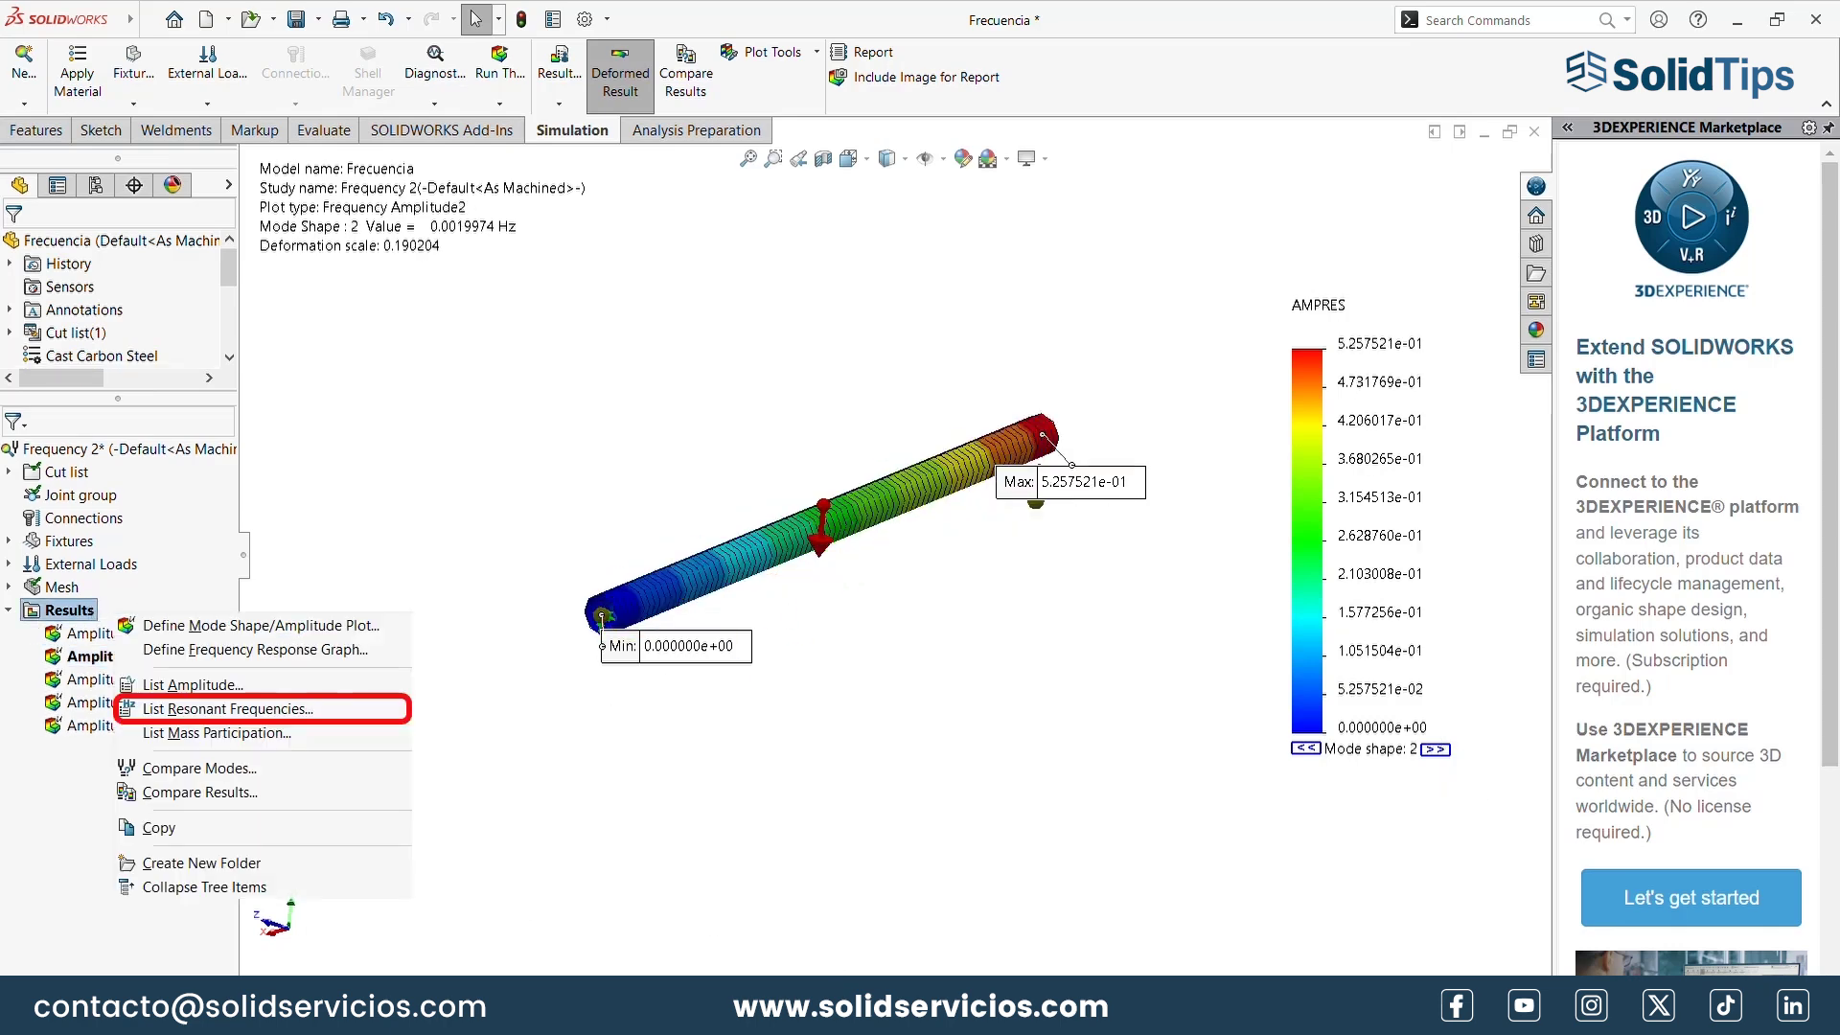
left_click(227, 709)
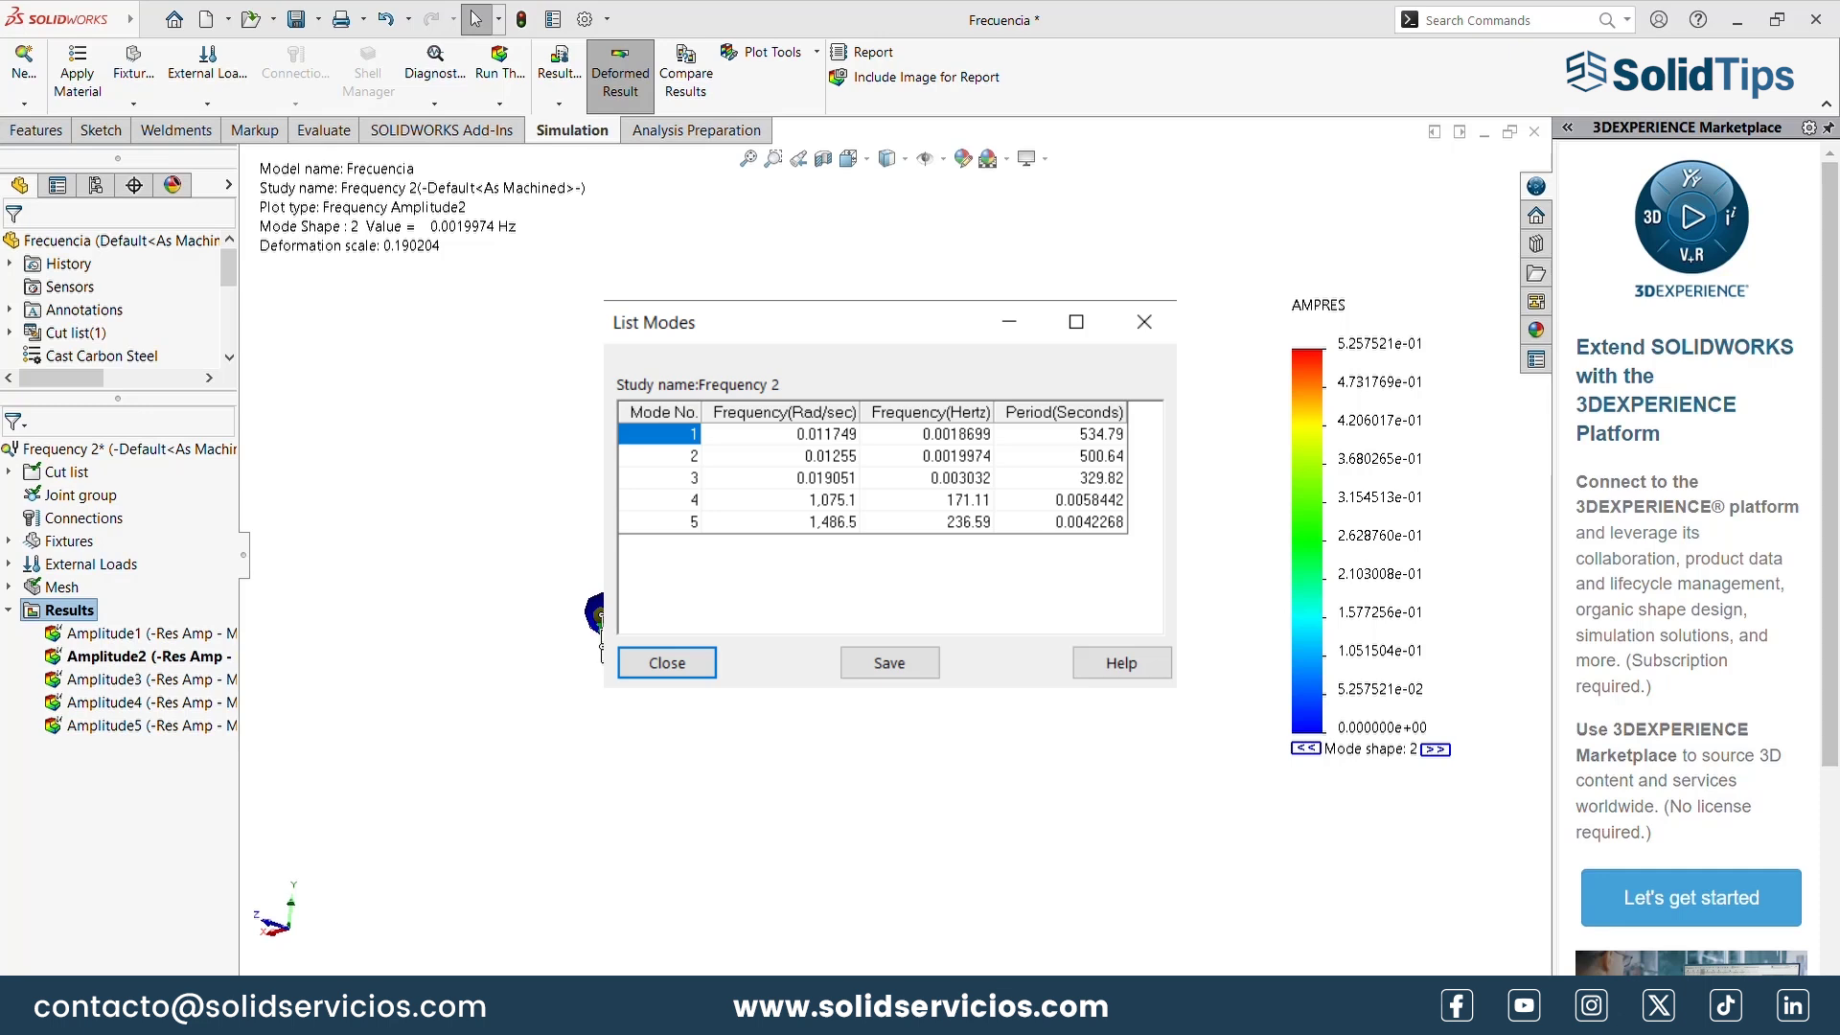
key("Return")
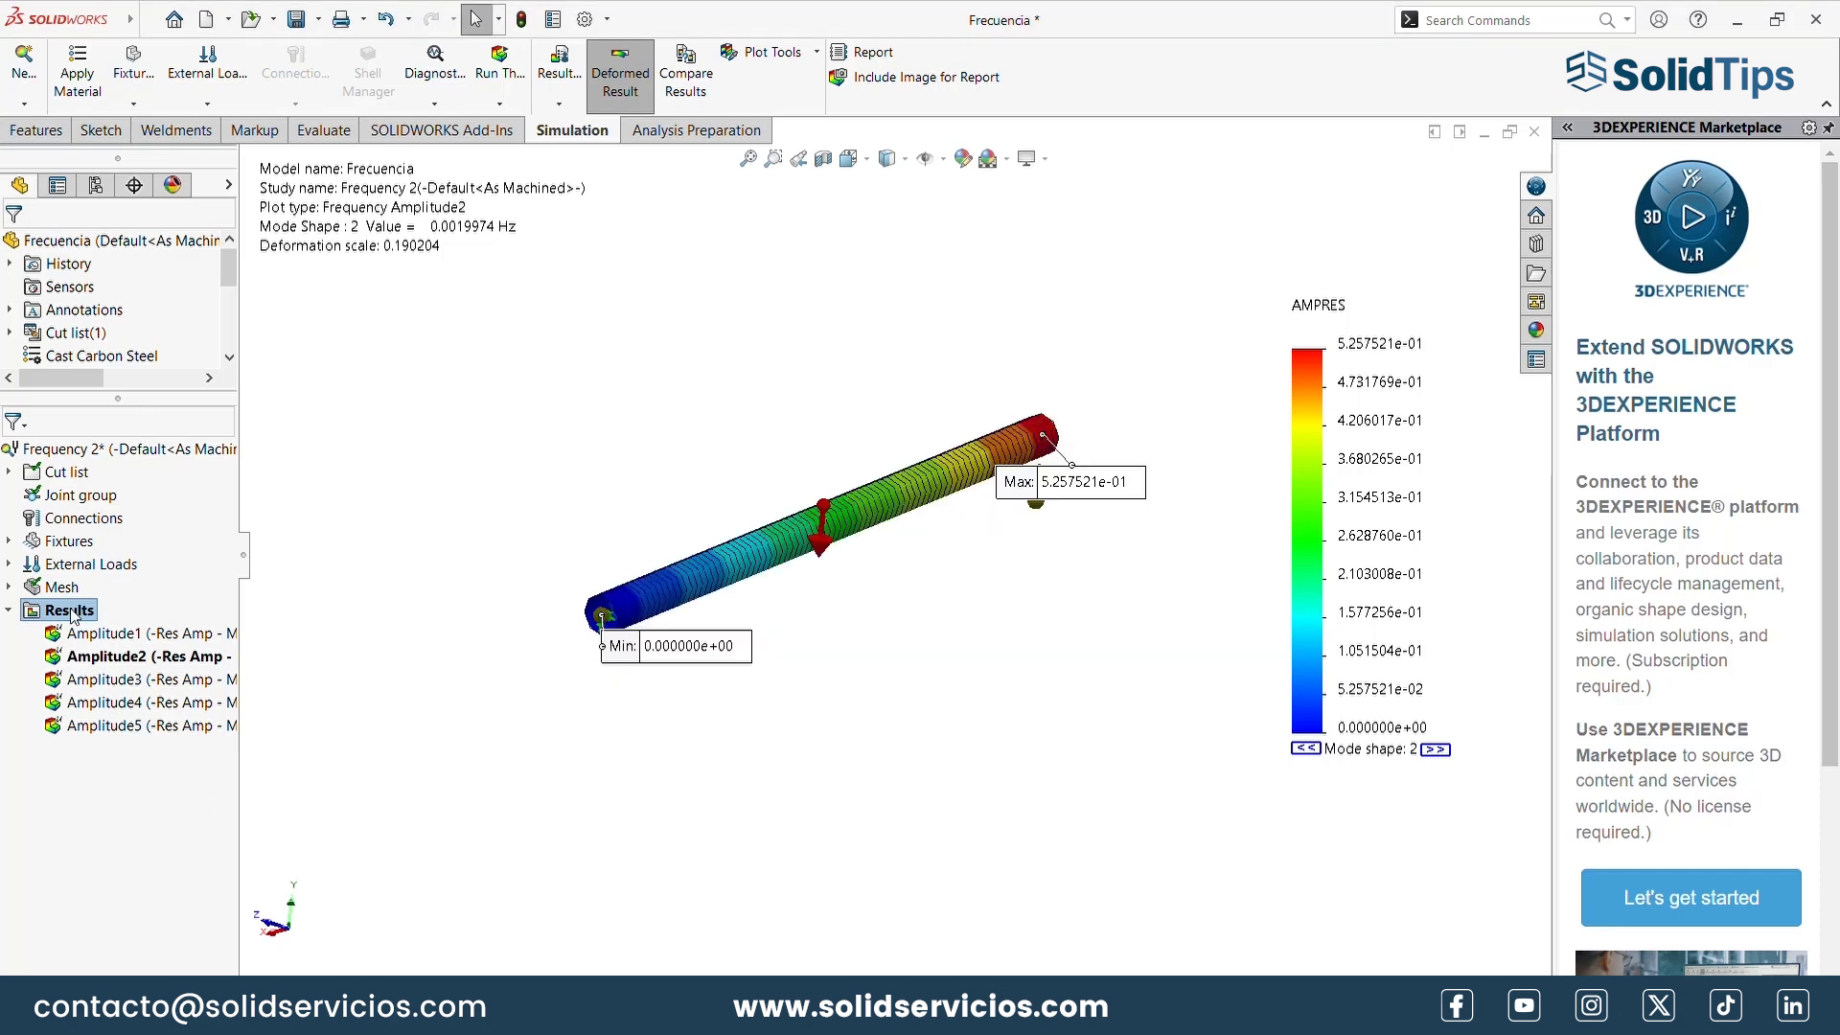